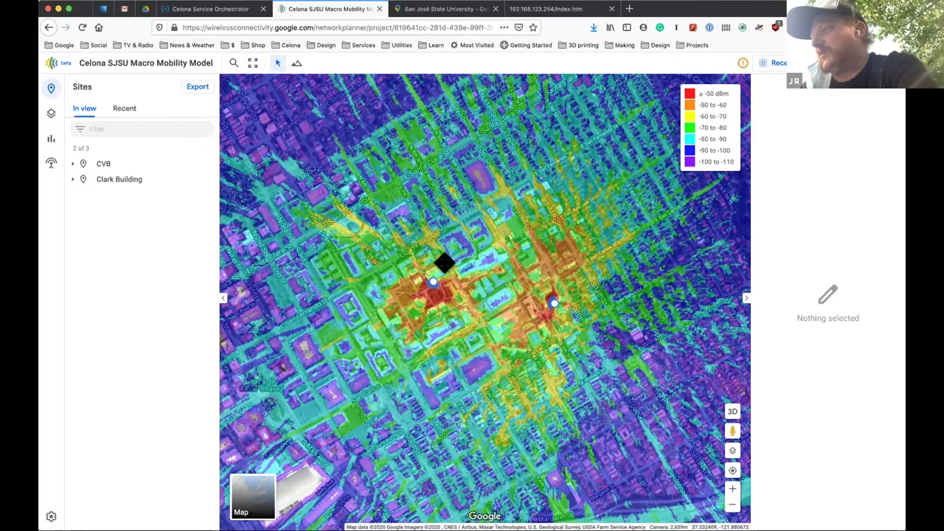
Zoom the Network Planner map out to show all three sites including Blockhouse, then return to the Orchestrator dashboard.
scroll(486, 391, "down", 2)
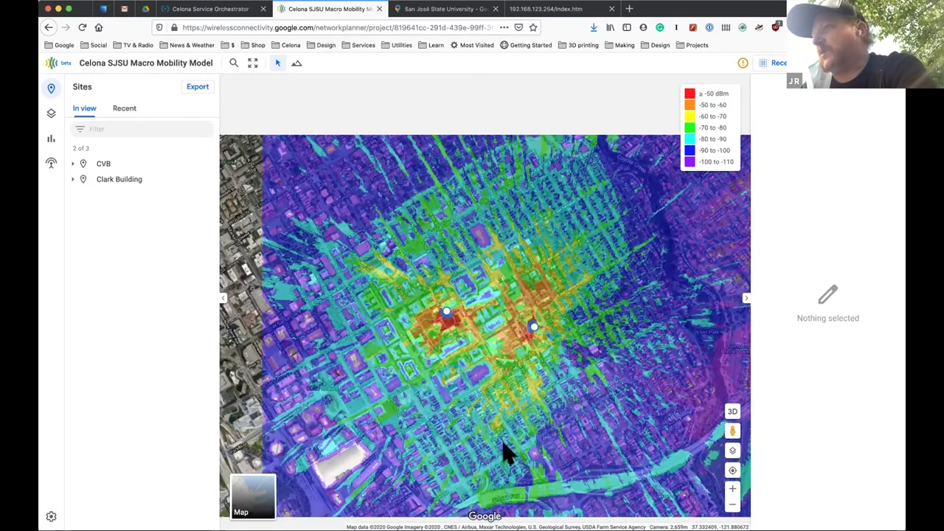
scroll(538, 417, "down", 3)
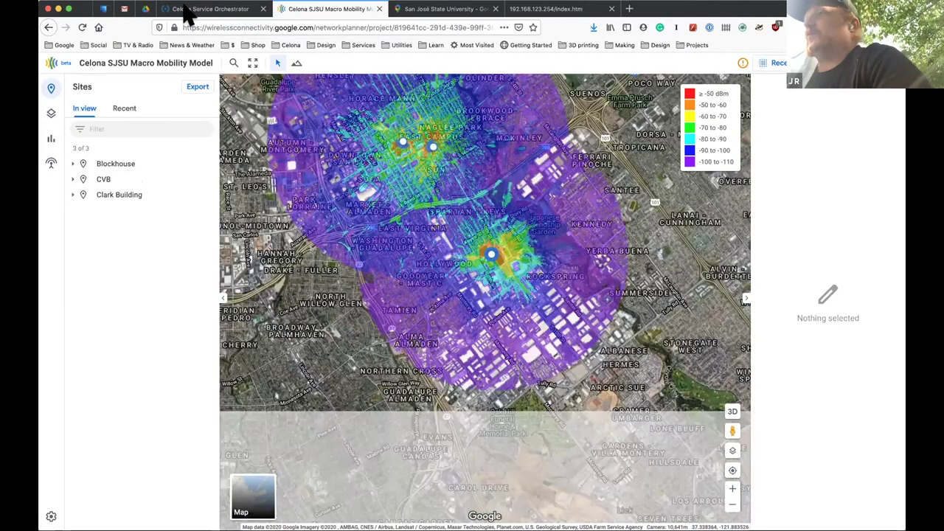
left_click(188, 13)
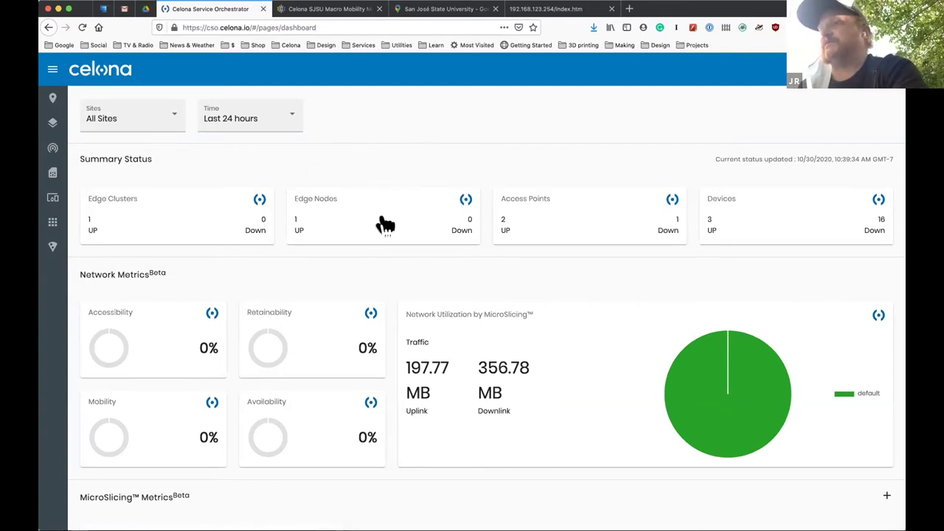
Review the dashboard metrics, then open the SJSU site's dashboard from the Sites list.
scroll(383, 224, "down", 4)
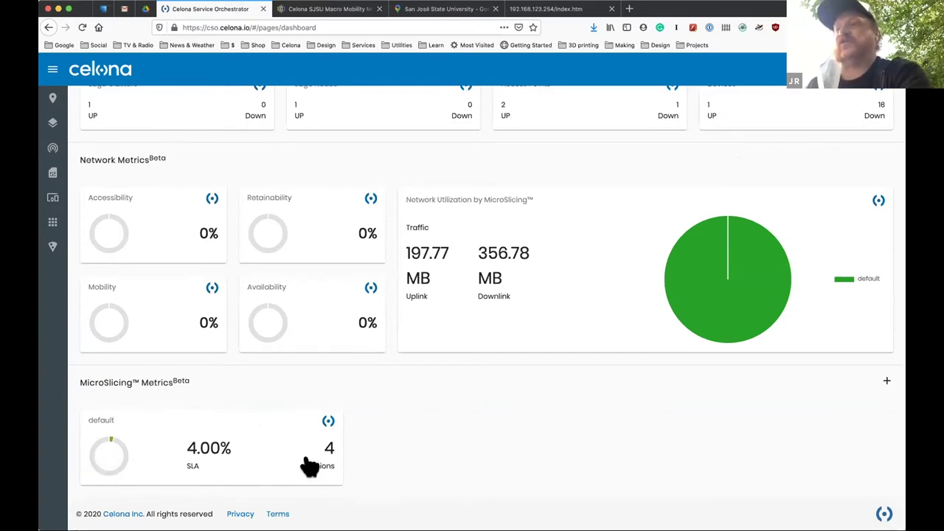
scroll(290, 441, "up", 3)
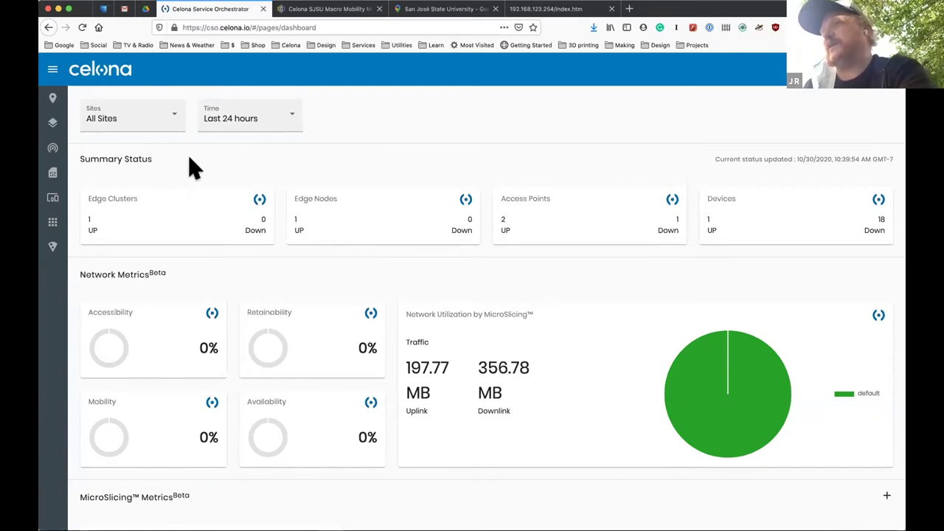
left_click(52, 97)
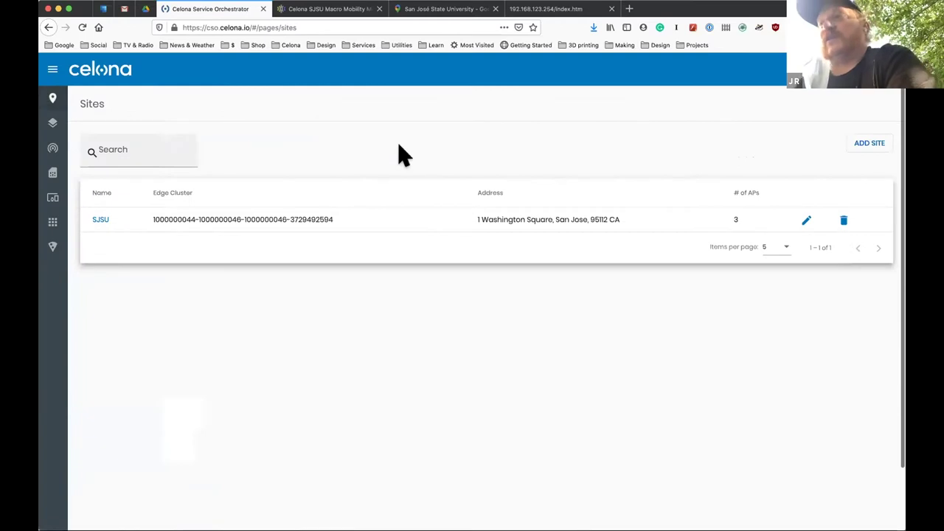
left_click(99, 221)
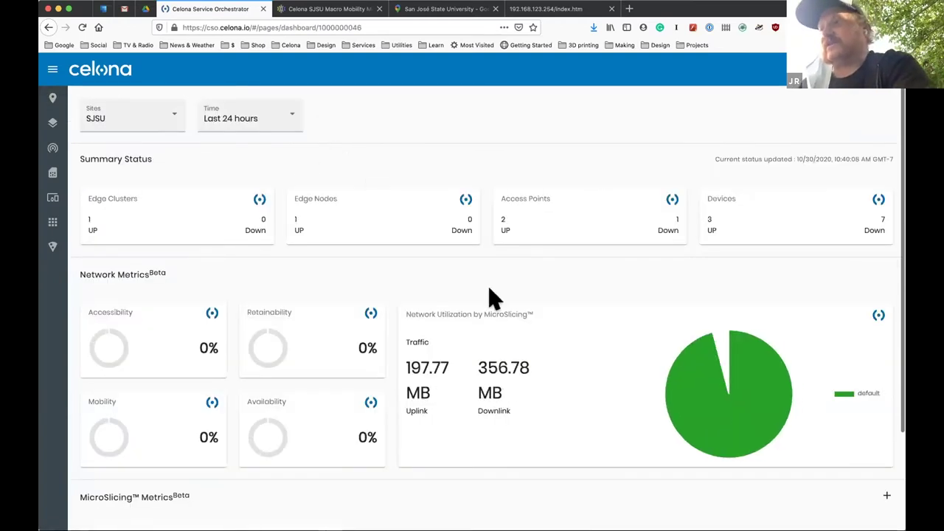
Visit Edge Clusters, return to Sites, and open the SJSU site's settings for editing.
mouse_move(52, 95)
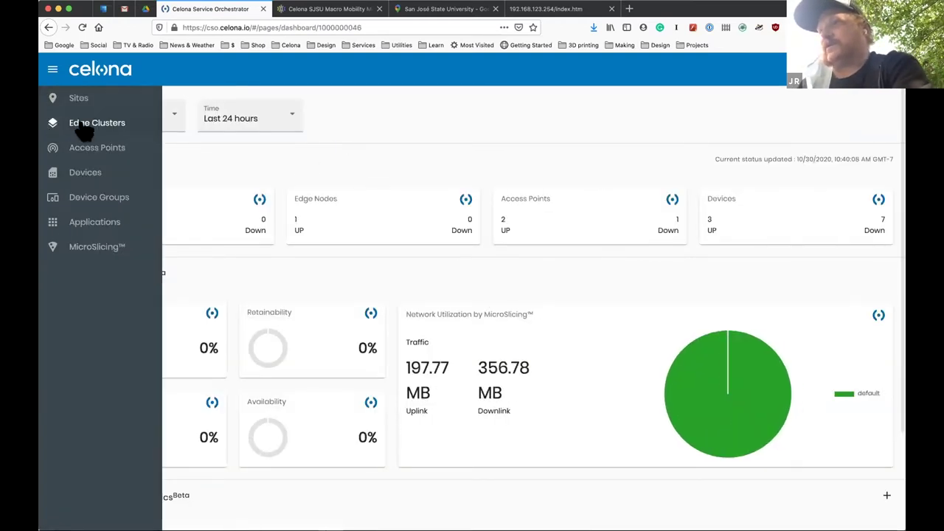
left_click(81, 122)
left_click(78, 99)
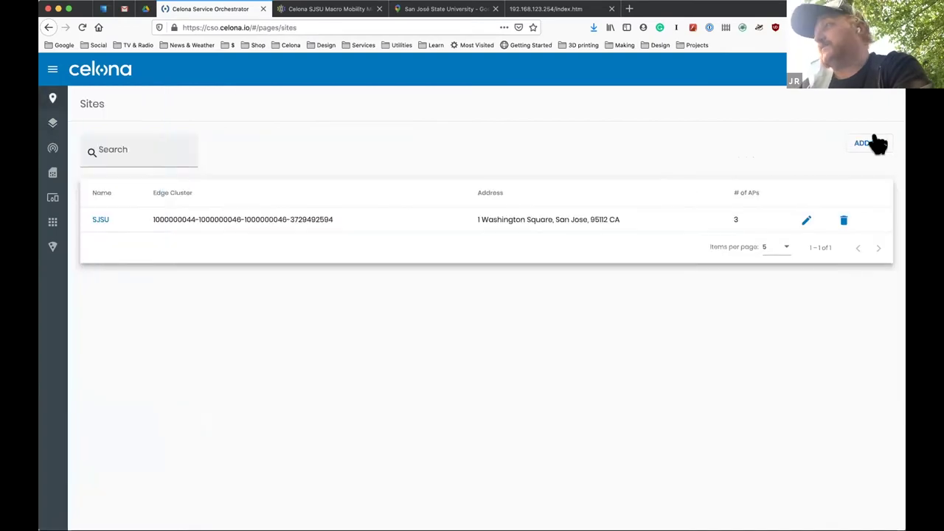
left_click(804, 222)
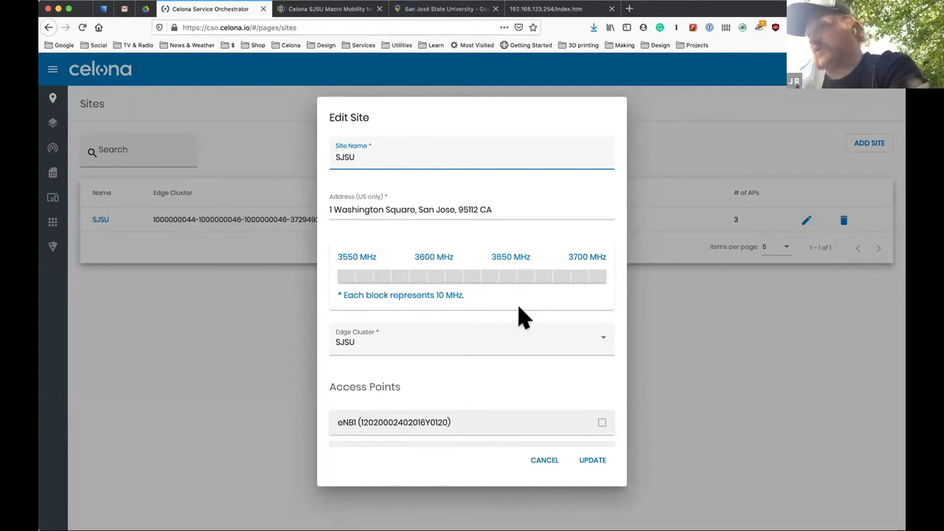
scroll(555, 379, "down", 3)
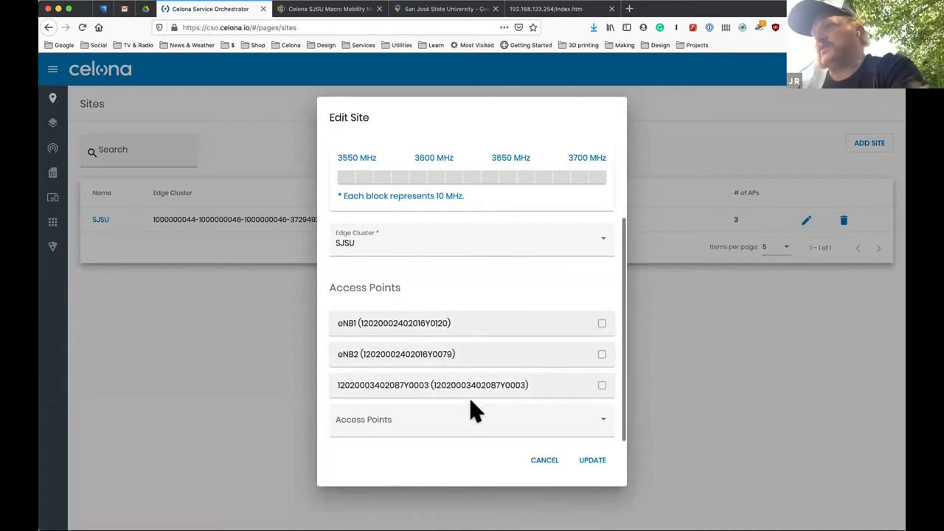
scroll(470, 400, "down", 1)
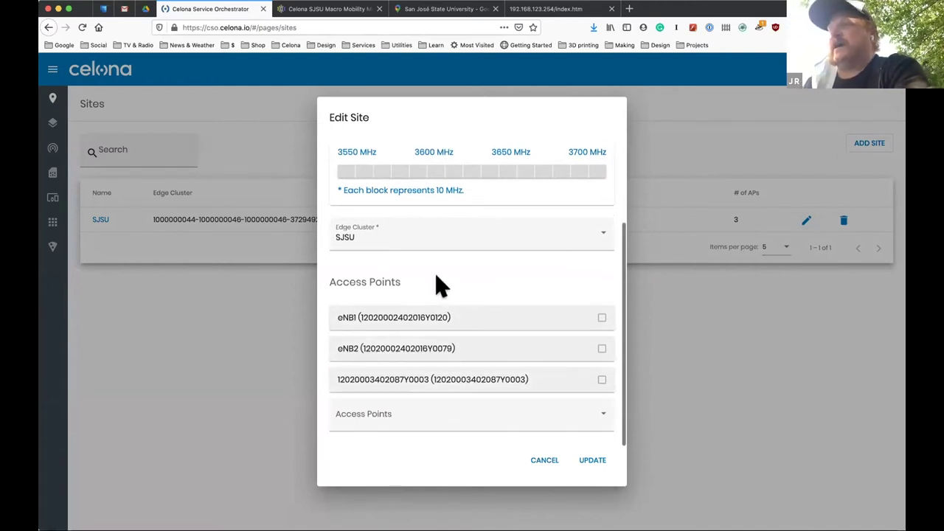
scroll(438, 285, "up", 1)
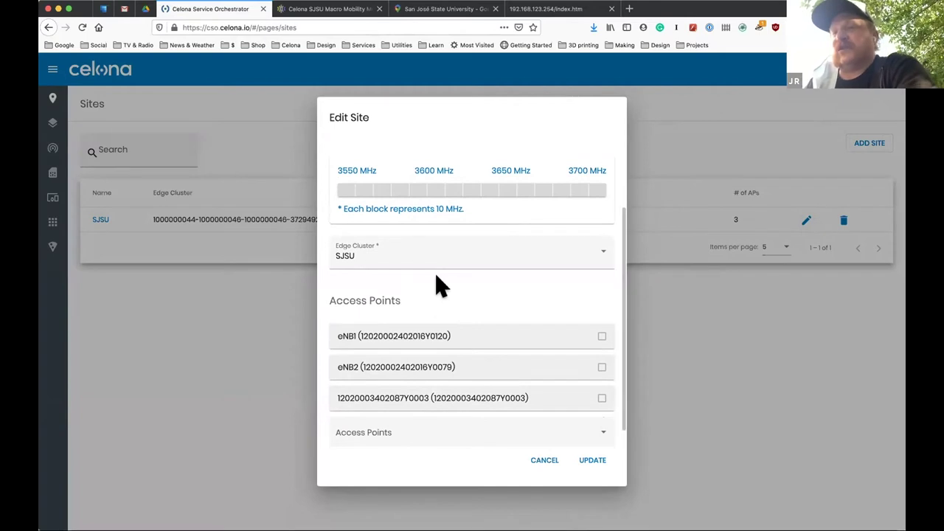
scroll(438, 285, "down", 1)
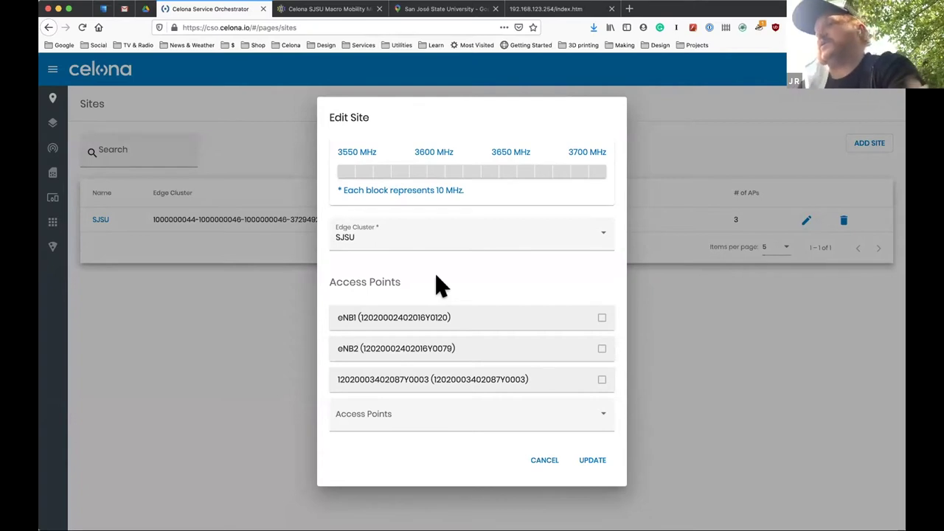
left_click(545, 459)
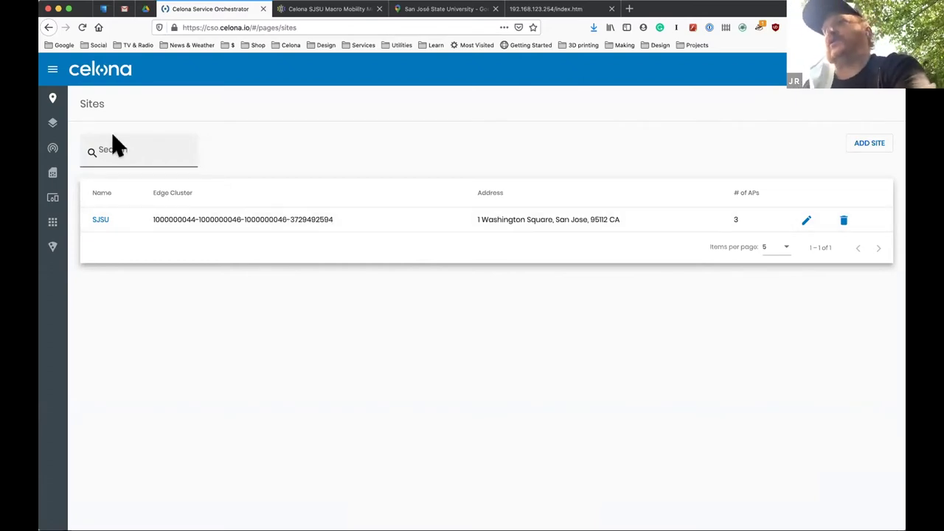
Open the SJSU edge cluster's details from Edge Clusters after dismissing the 504 gateway time-out error.
mouse_move(63, 126)
left_click(59, 127)
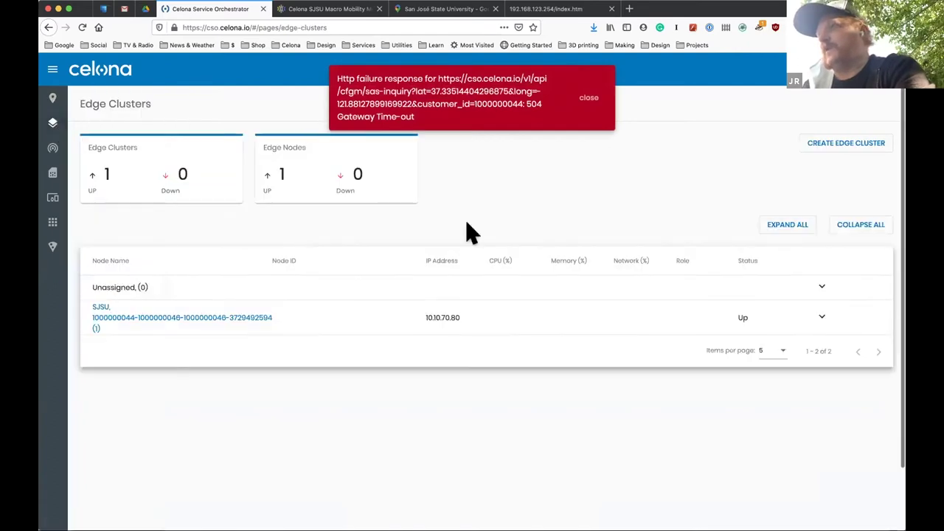
left_click(587, 98)
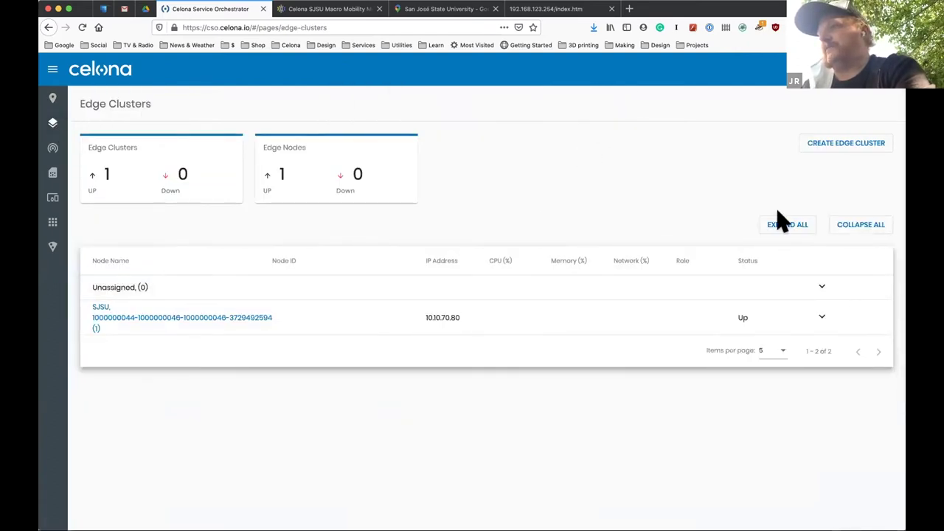
mouse_move(56, 122)
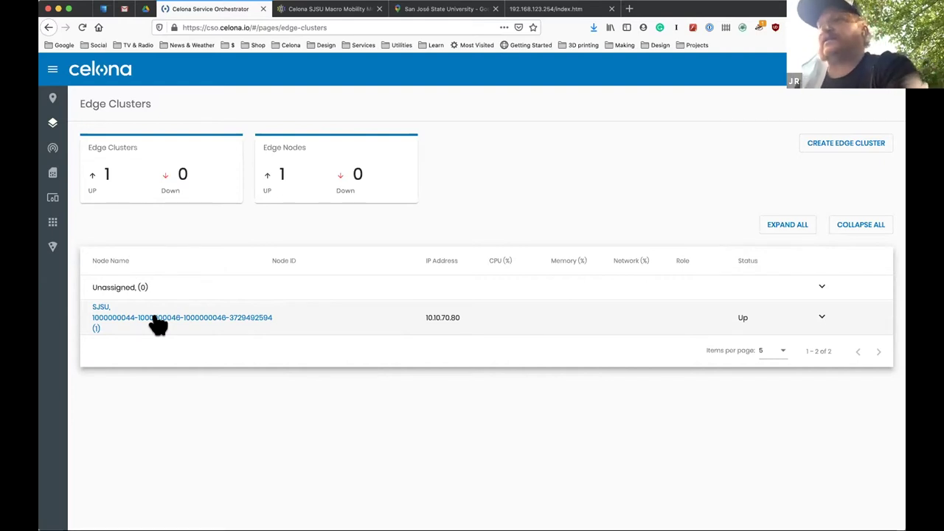
left_click(167, 319)
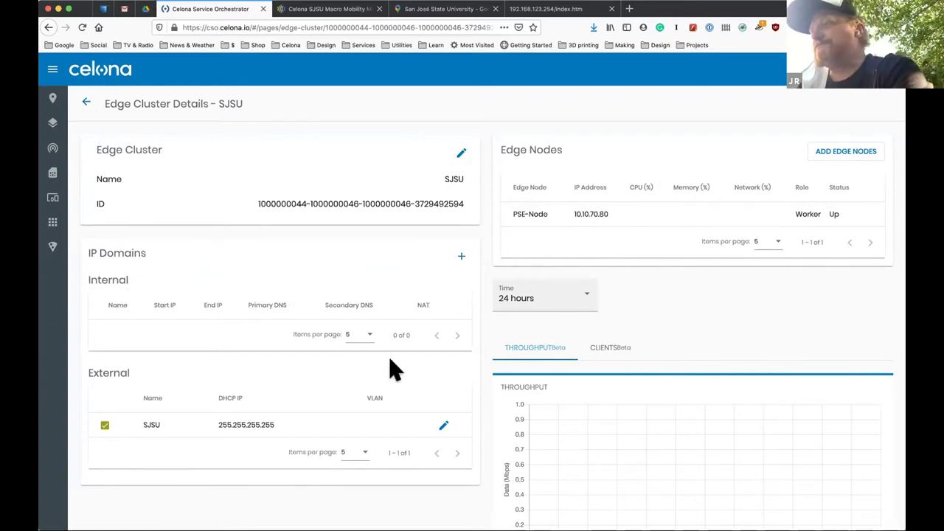
Switch the cluster chart from throughput to clients, then go to the Access Points list.
scroll(642, 302, "down", 2)
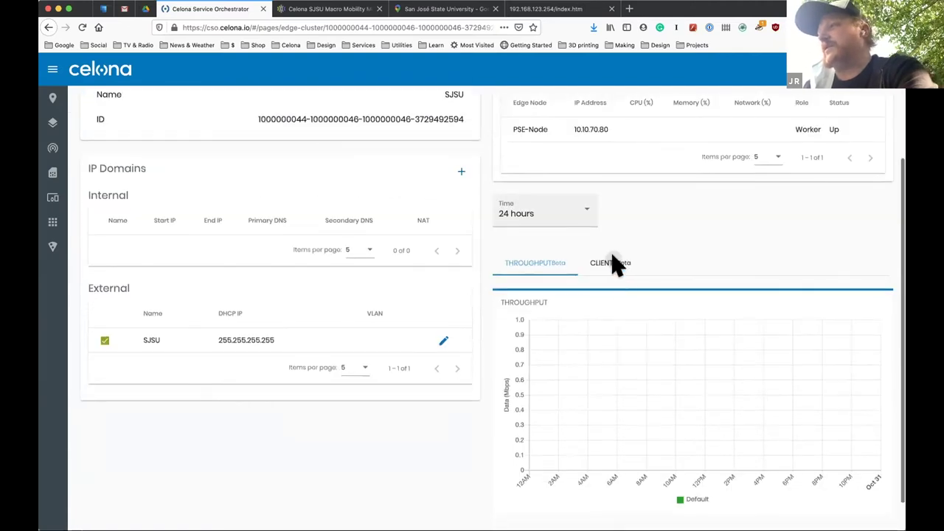
left_click(611, 281)
scroll(234, 422, "up", 2)
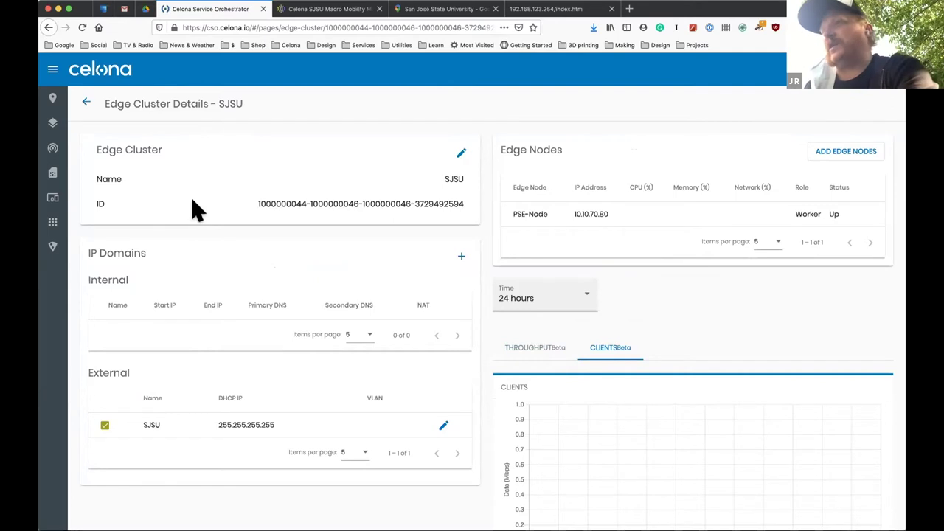
mouse_move(63, 125)
left_click(83, 151)
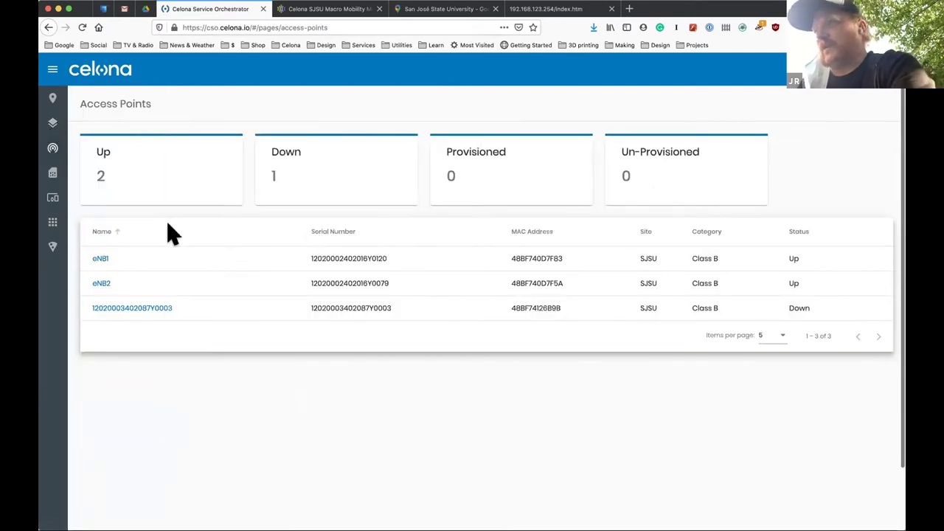
left_click(101, 260)
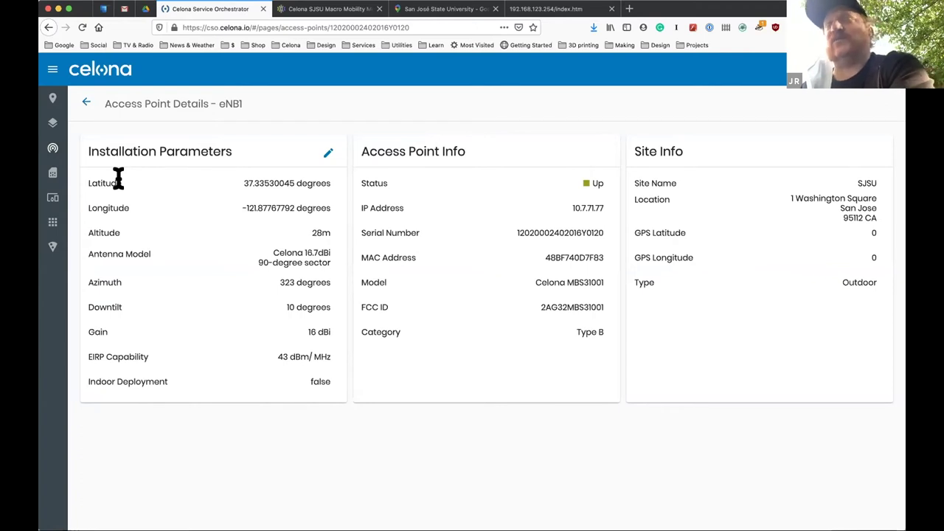
left_click(328, 154)
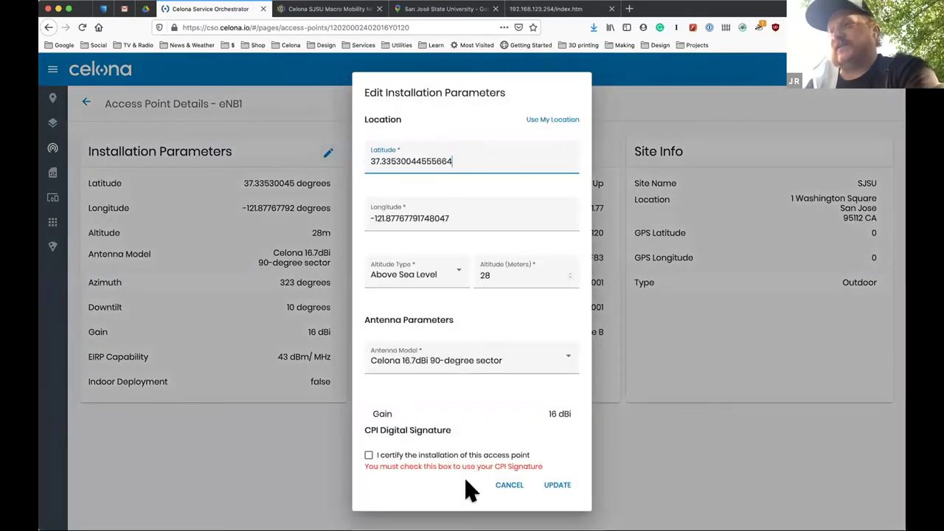
left_click(229, 399)
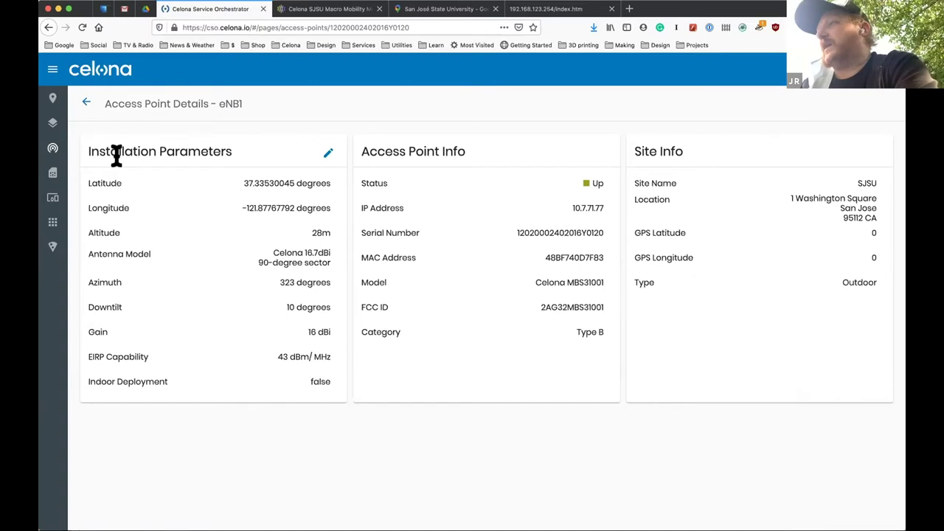
left_click(85, 101)
mouse_move(67, 152)
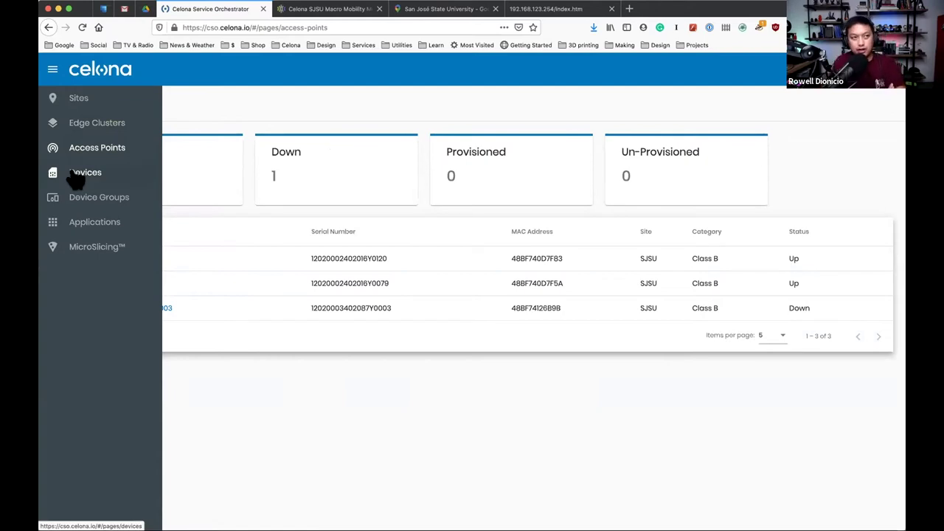
Show the SJSU Edge Cluster Details with PSE-Node at 10.10.70.80 and its IP domains.
left_click(107, 123)
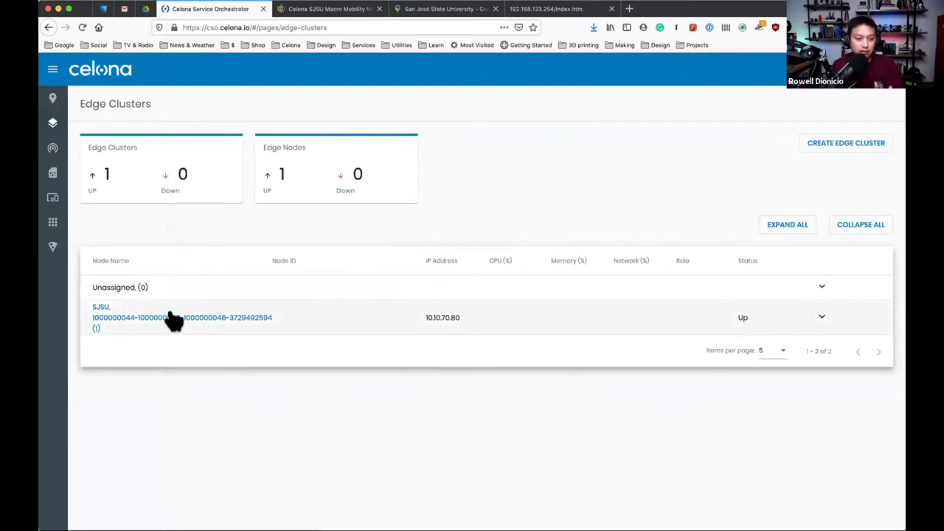
left_click(172, 319)
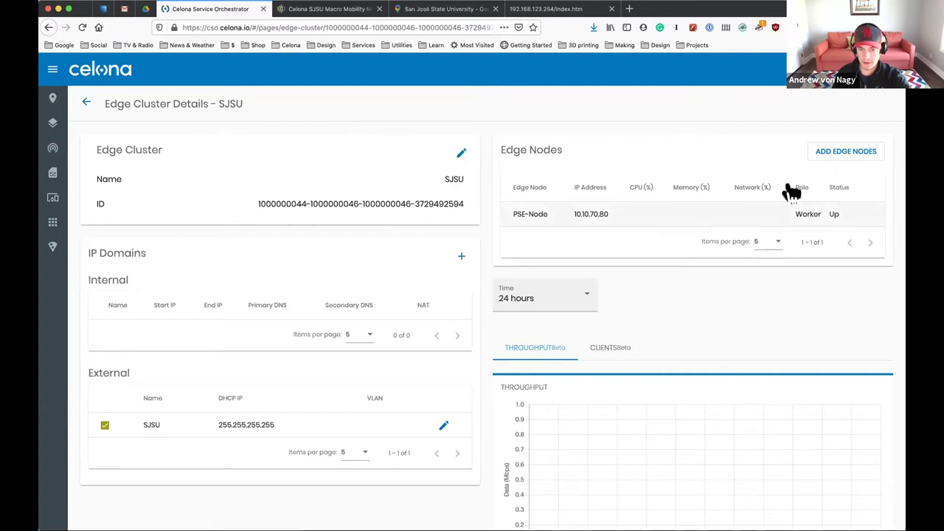
left_click(846, 153)
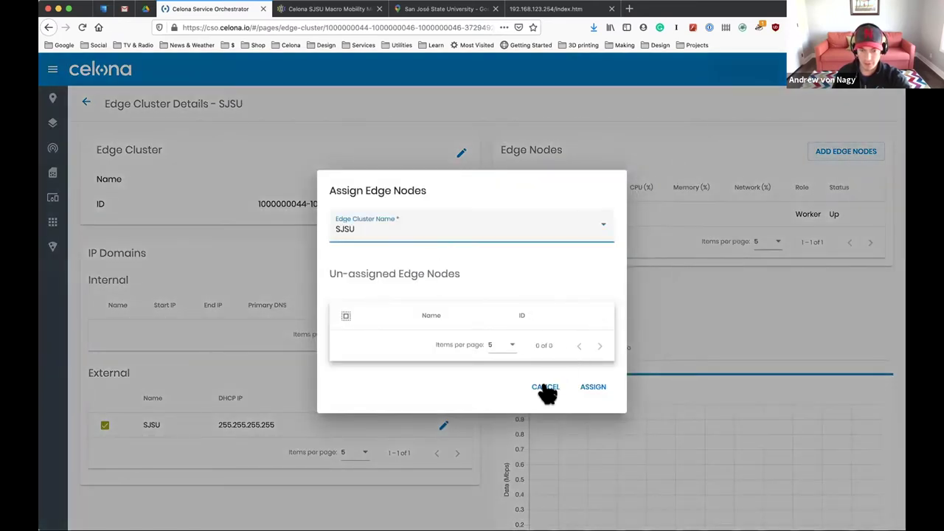
left_click(545, 386)
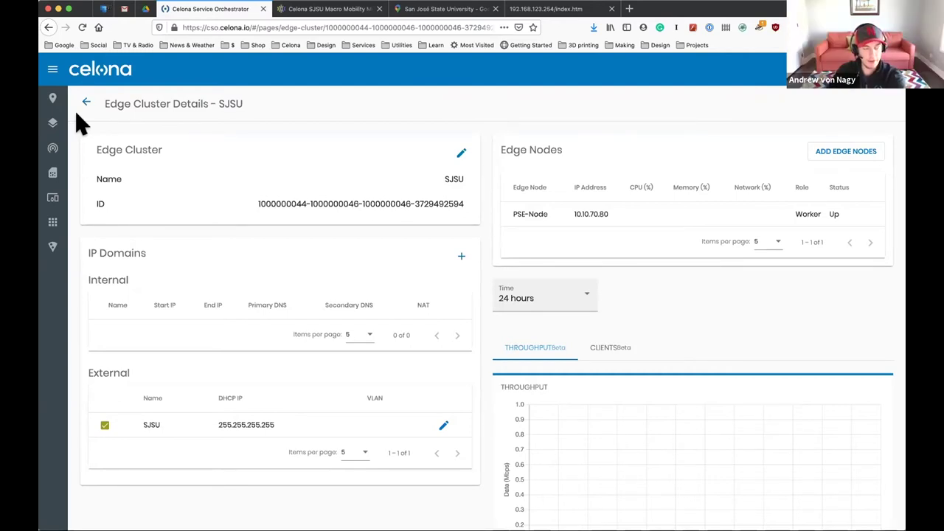
left_click(81, 147)
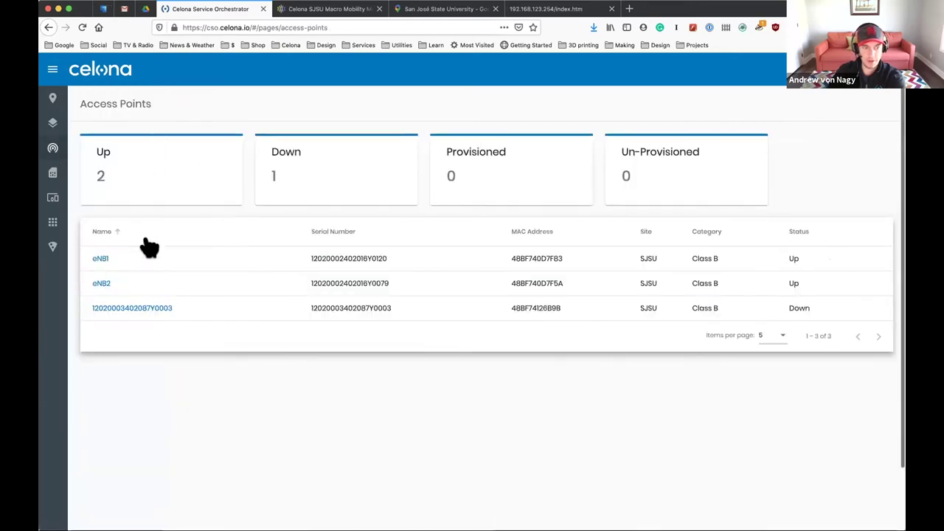
Review eNB2's location, antenna, azimuth and downtilt in its installation parameters editor, then close it.
left_click(101, 285)
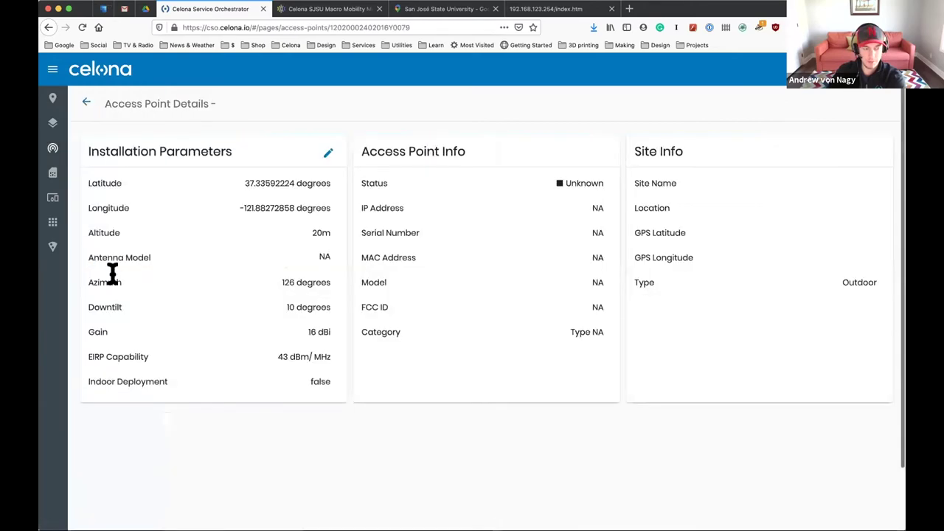
left_click(328, 153)
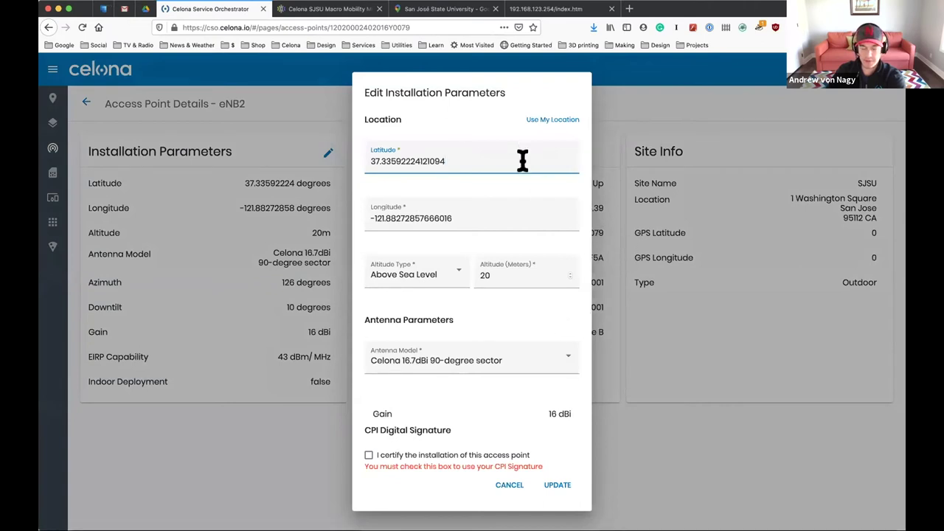
scroll(500, 276, "down", 2)
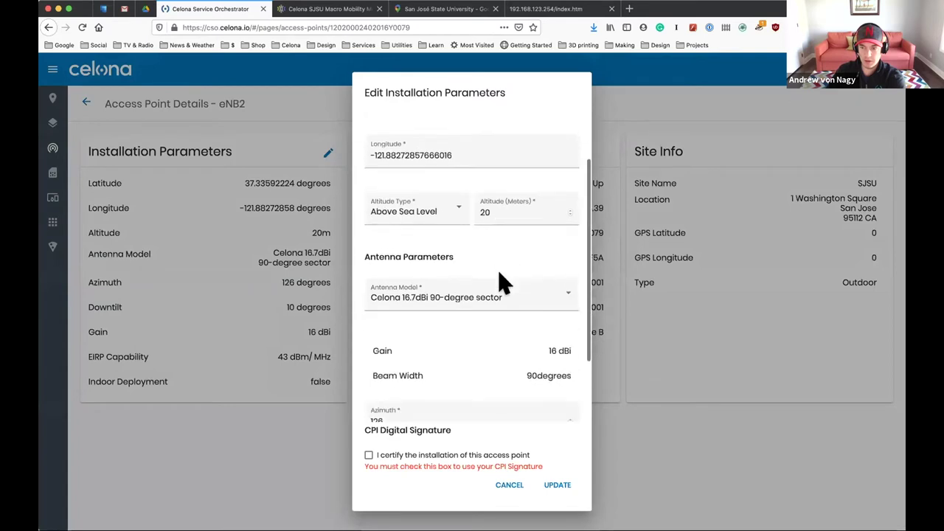
scroll(499, 275, "down", 2)
scroll(499, 274, "down", 1)
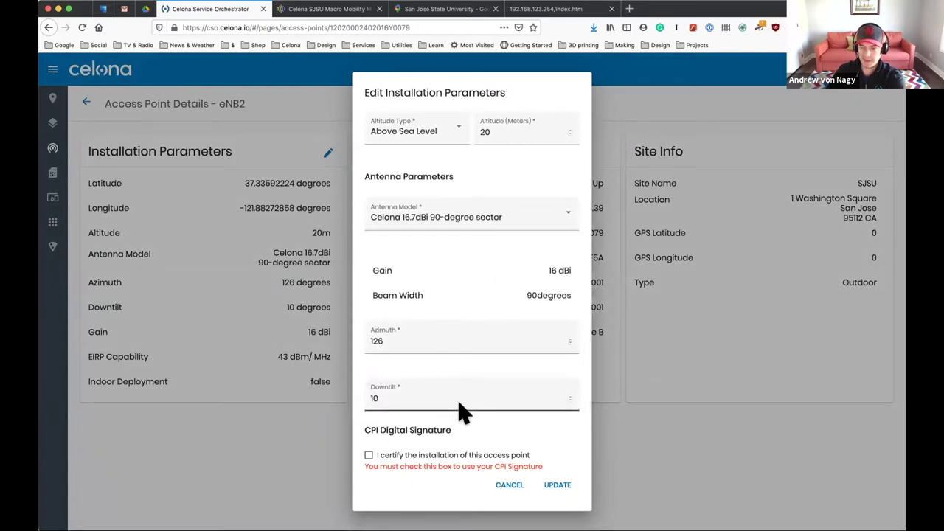
left_click(509, 485)
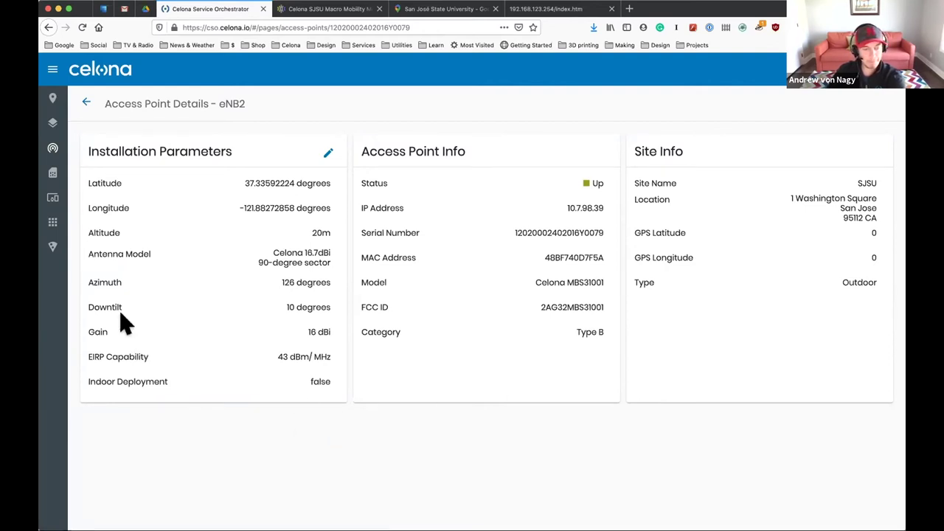
Expand the left sidebar while eNB2's details page stays open.
mouse_move(60, 153)
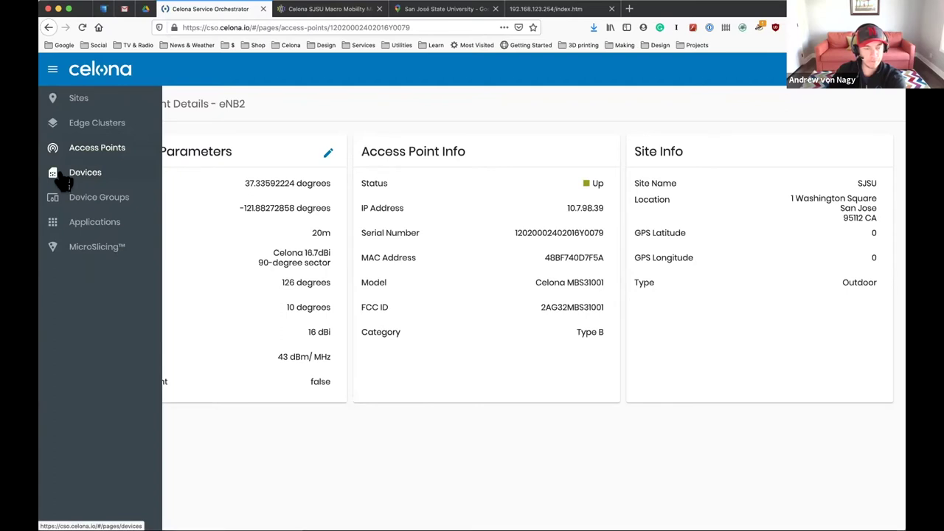
Show the Devices page with every device group expanded and review the activated SIM tables.
left_click(64, 180)
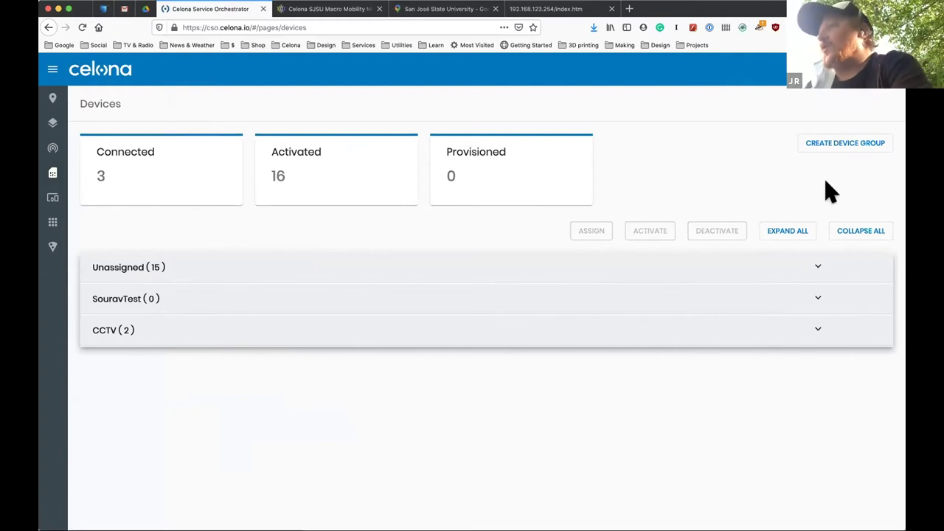
left_click(787, 233)
scroll(460, 386, "down", 3)
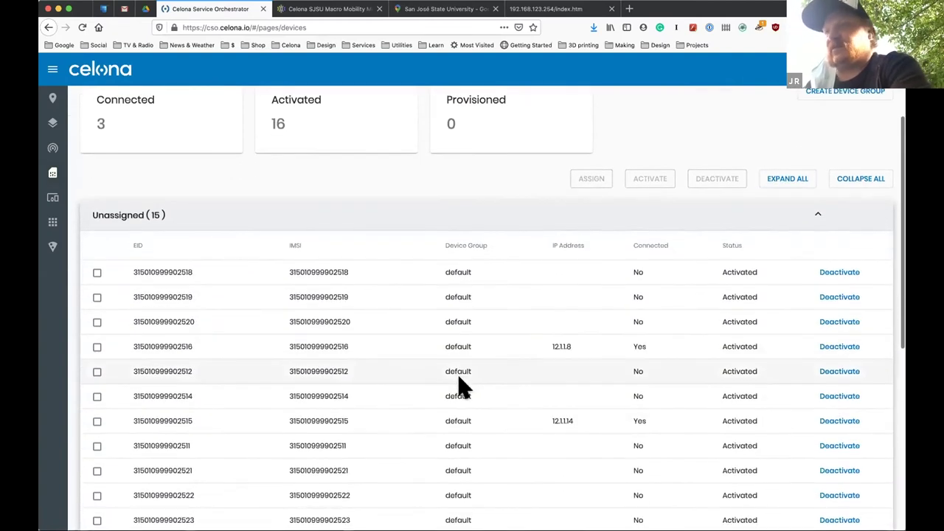
scroll(459, 386, "down", 4)
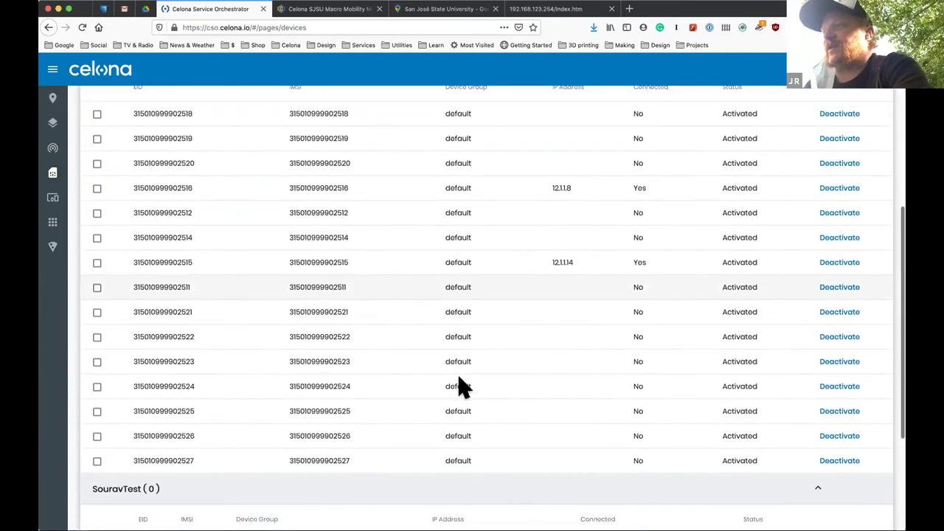
scroll(460, 386, "down", 1)
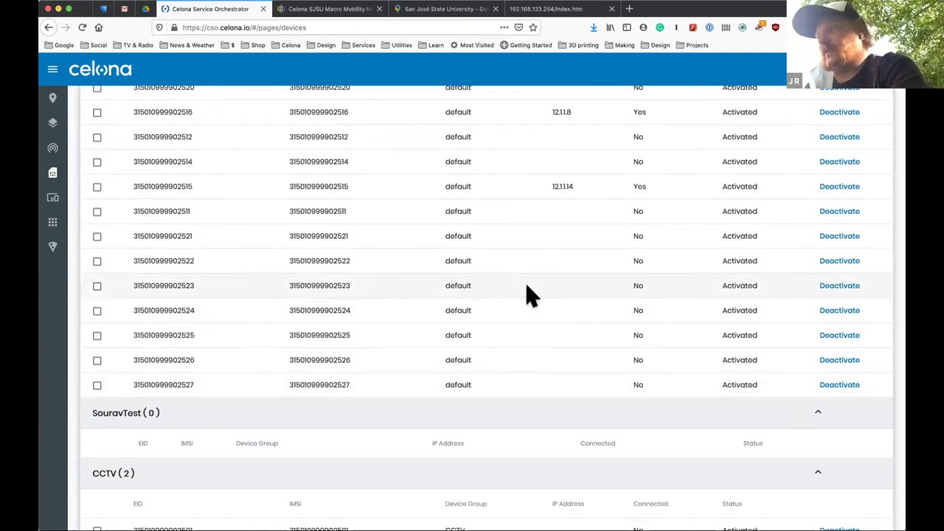
scroll(527, 288, "up", 2)
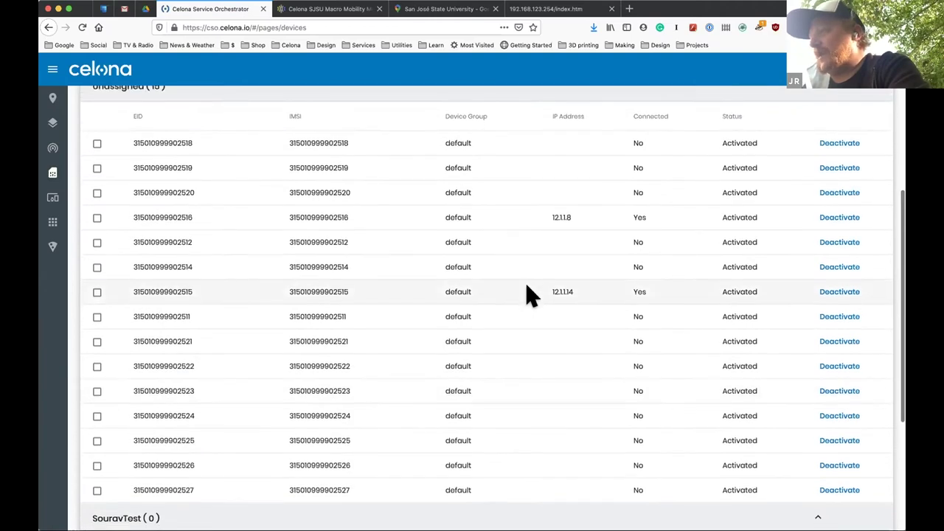
scroll(527, 288, "down", 3)
scroll(526, 295, "down", 1)
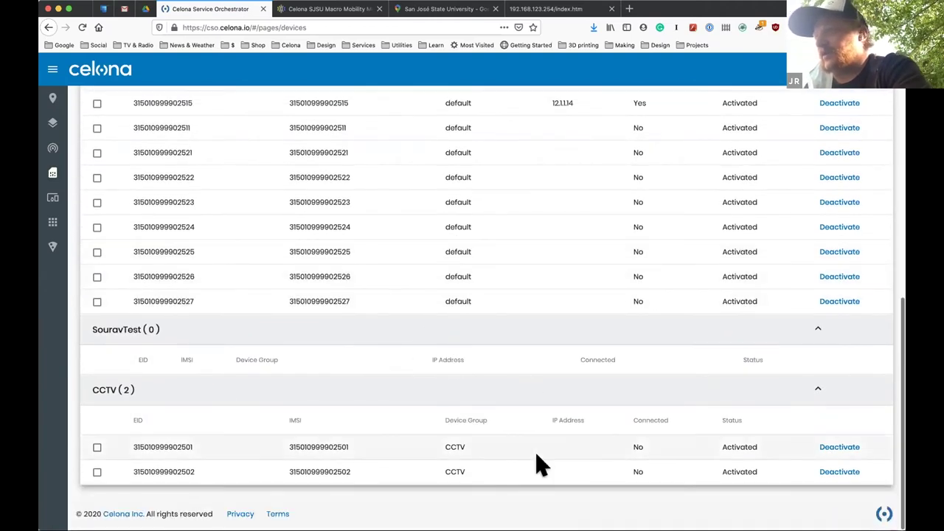
scroll(544, 400, "up", 6)
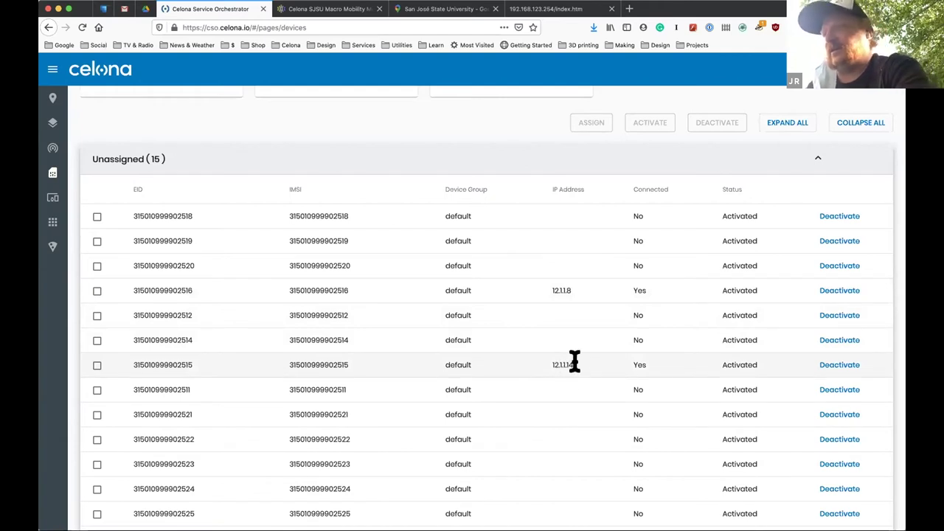
scroll(574, 361, "up", 1)
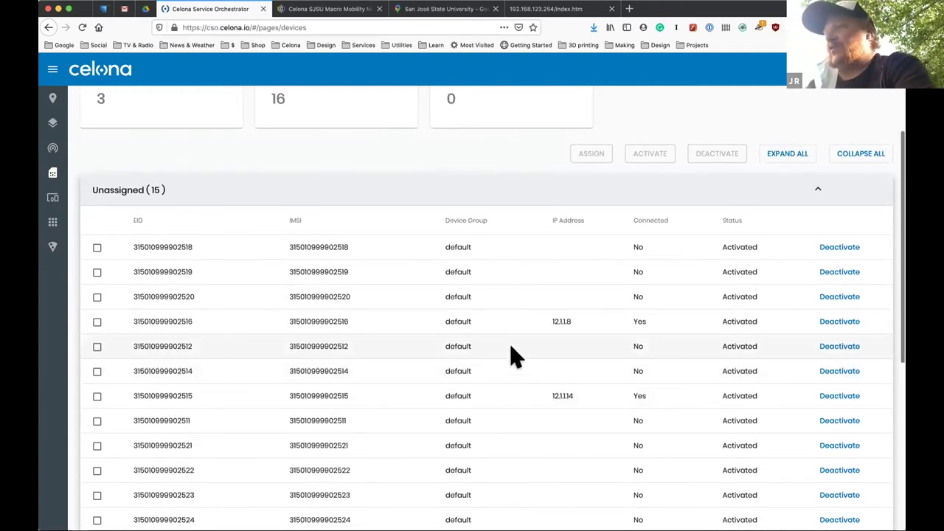
scroll(511, 347, "up", 1)
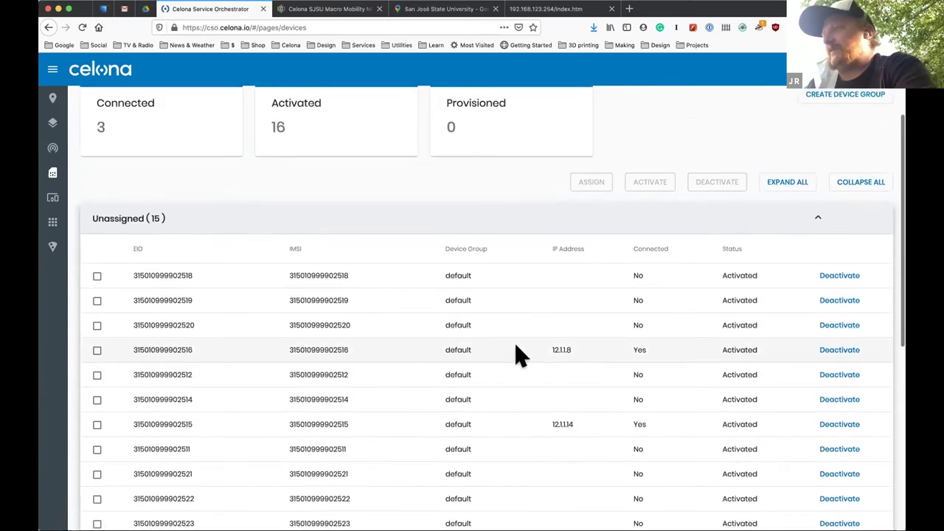
scroll(552, 290, "up", 2)
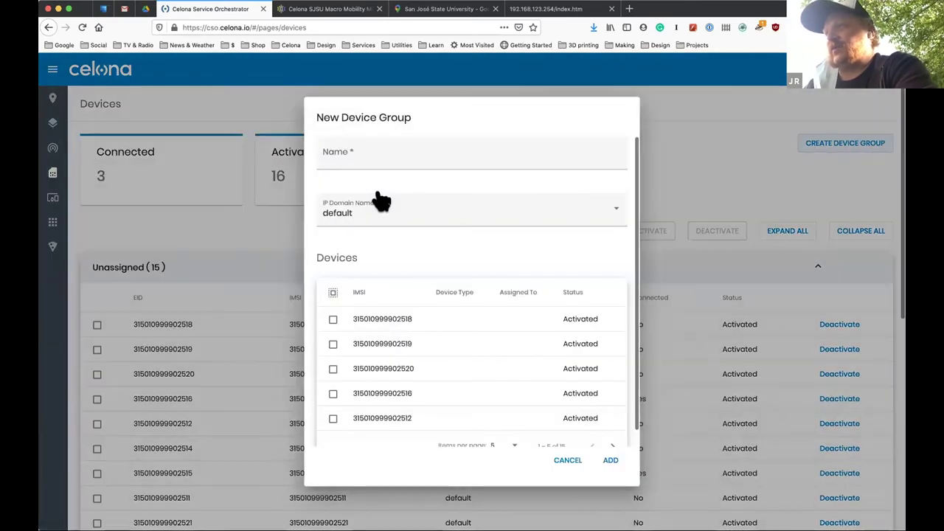
left_click(348, 153)
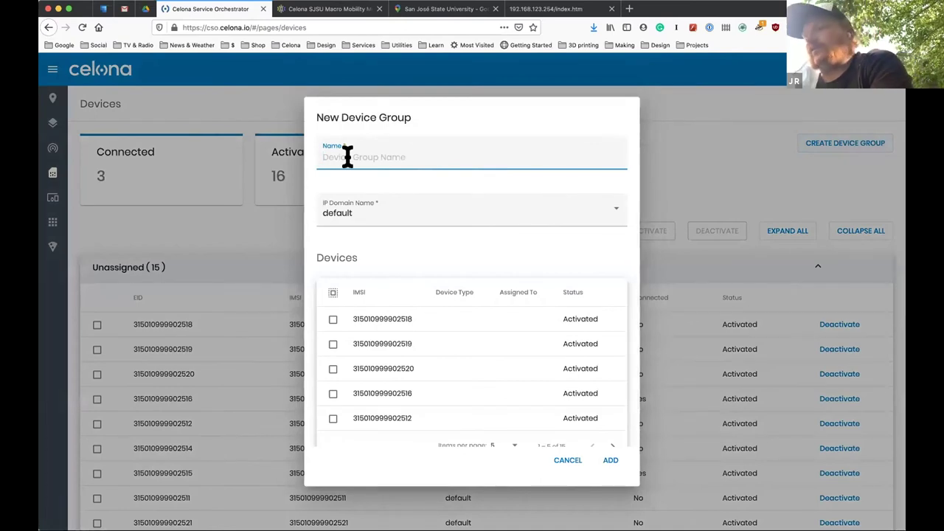
type("PoS Tablets")
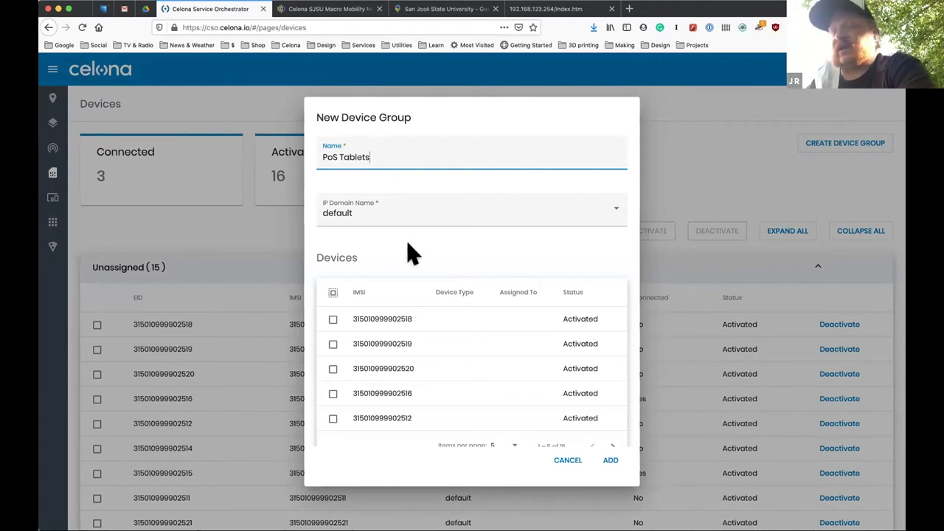
left_click(574, 461)
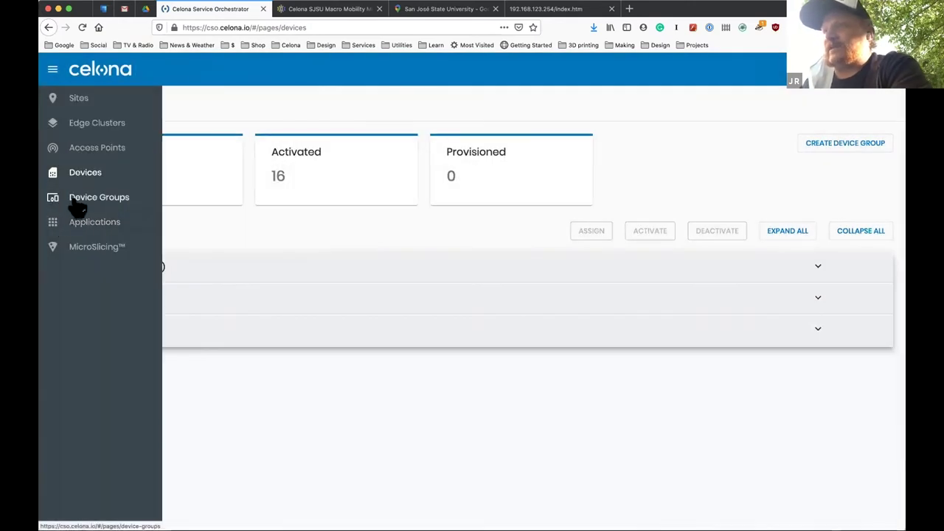
Show the Device Groups page listing default, SouravTest and CCTV.
left_click(74, 201)
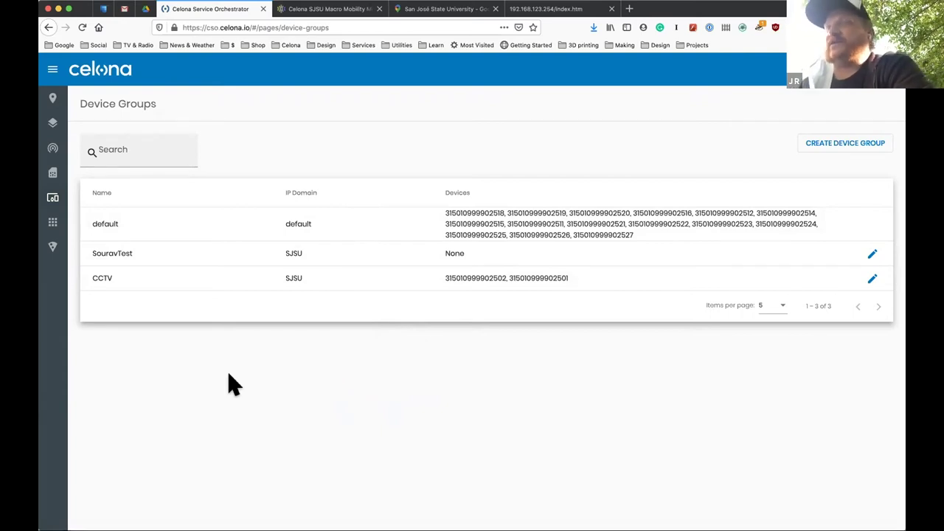
Start a new application on the Applications page named PoS Application.
mouse_move(50, 234)
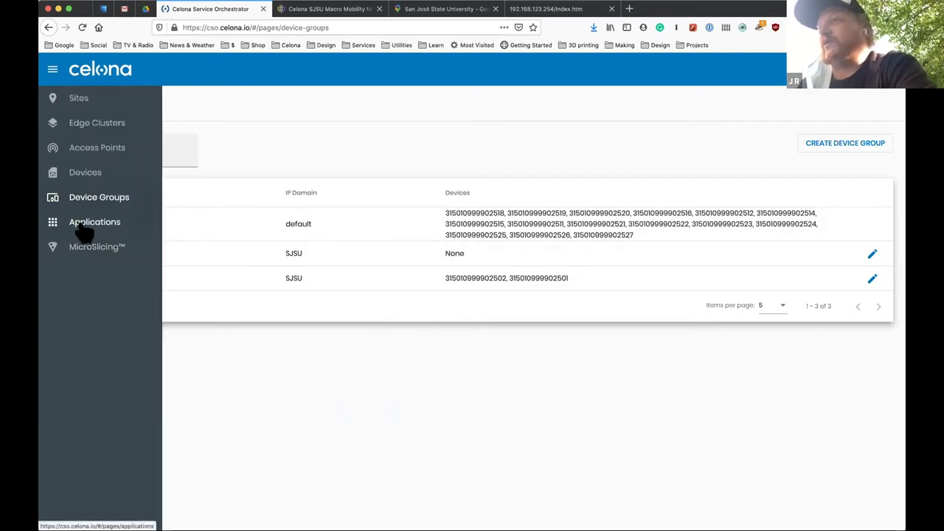
left_click(81, 229)
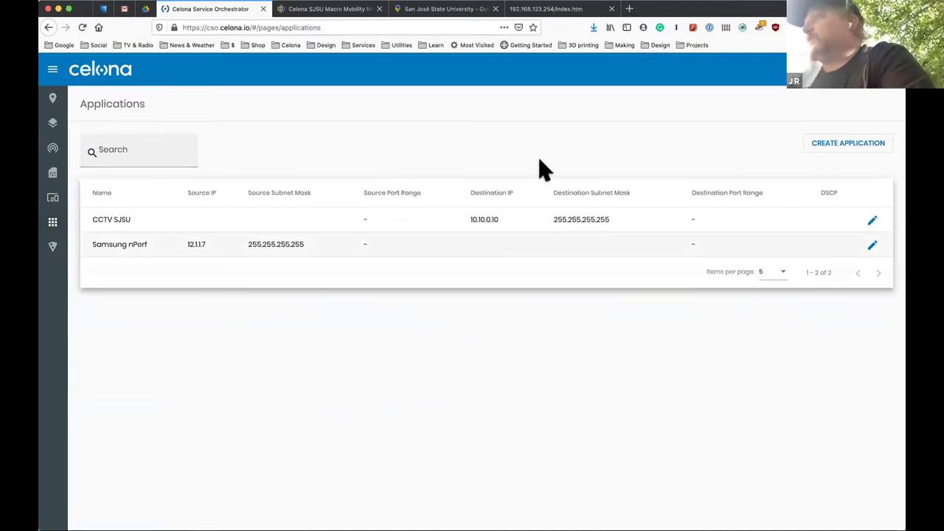
left_click(846, 145)
left_click(350, 151)
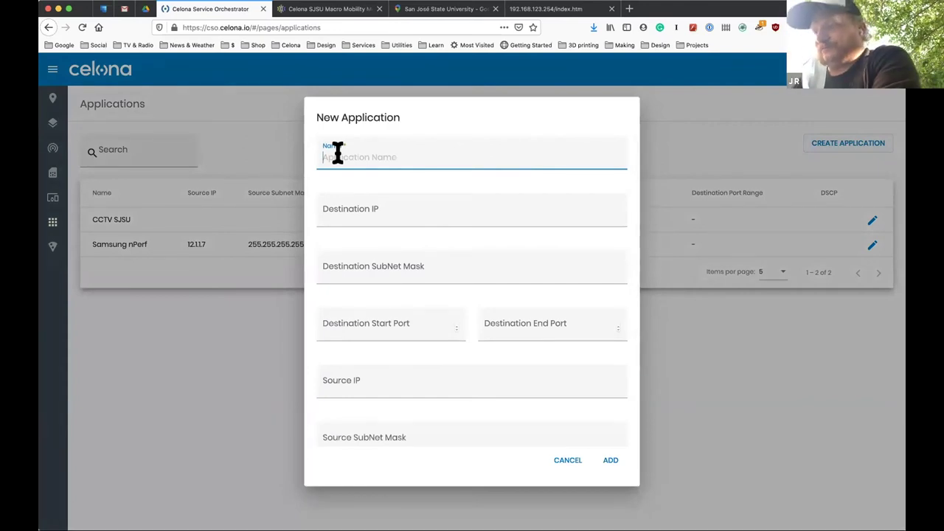
type("PoS")
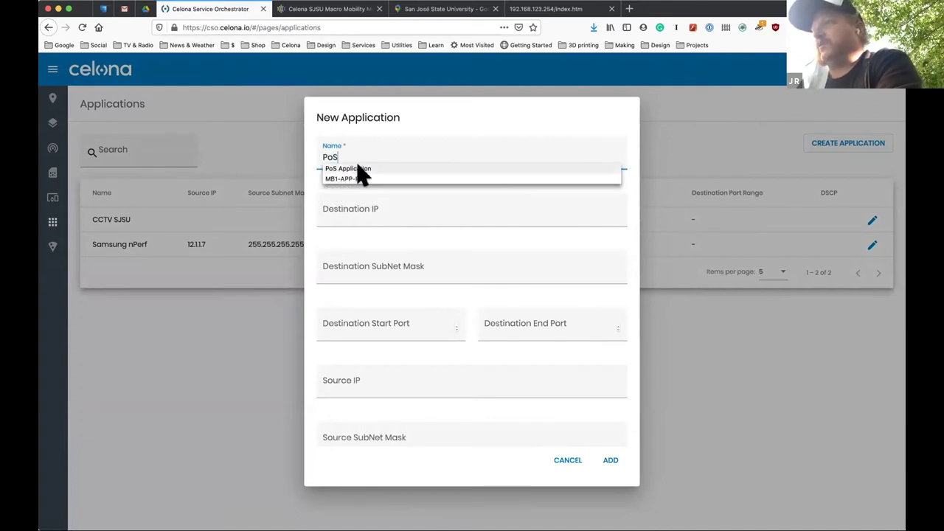
left_click(358, 169)
Set the application's destination IP to 10.10.0.101 and subnet mask to 255.255.255.255.
left_click(363, 212)
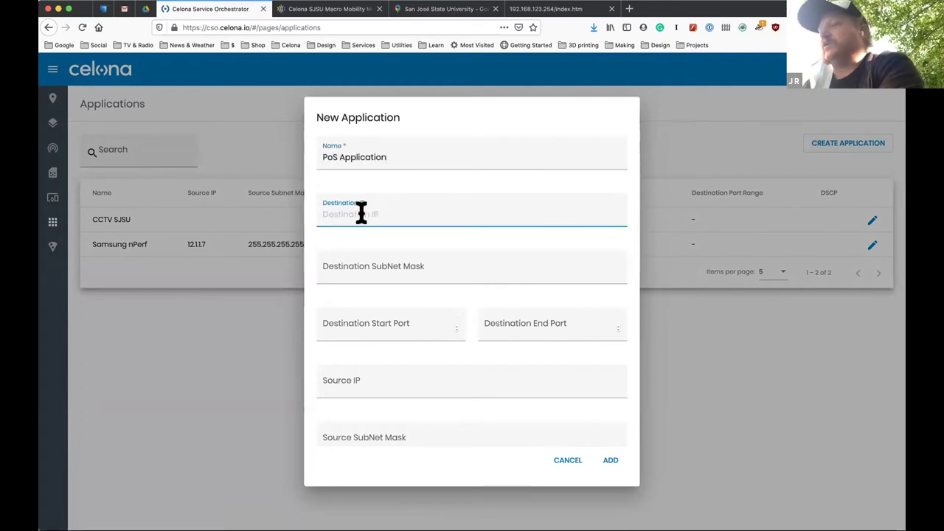
type("10.10")
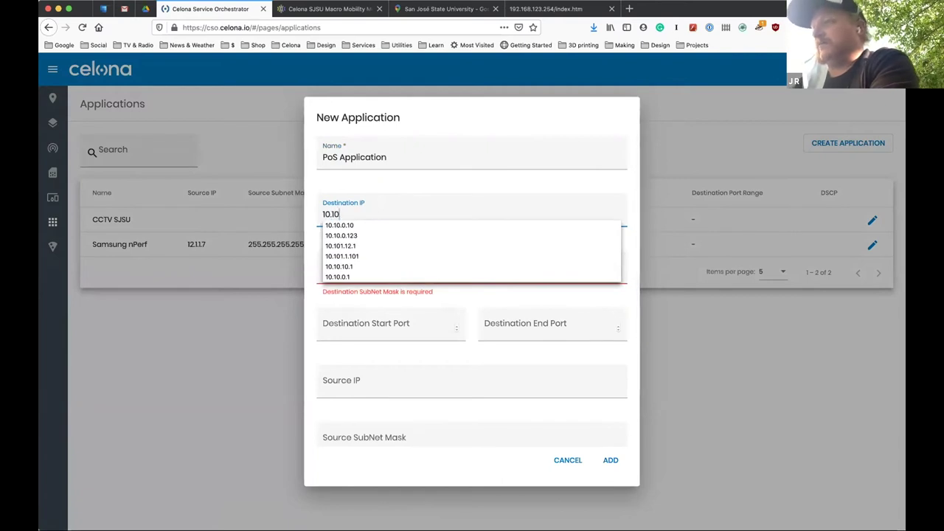
type(".0.101")
left_click(377, 270)
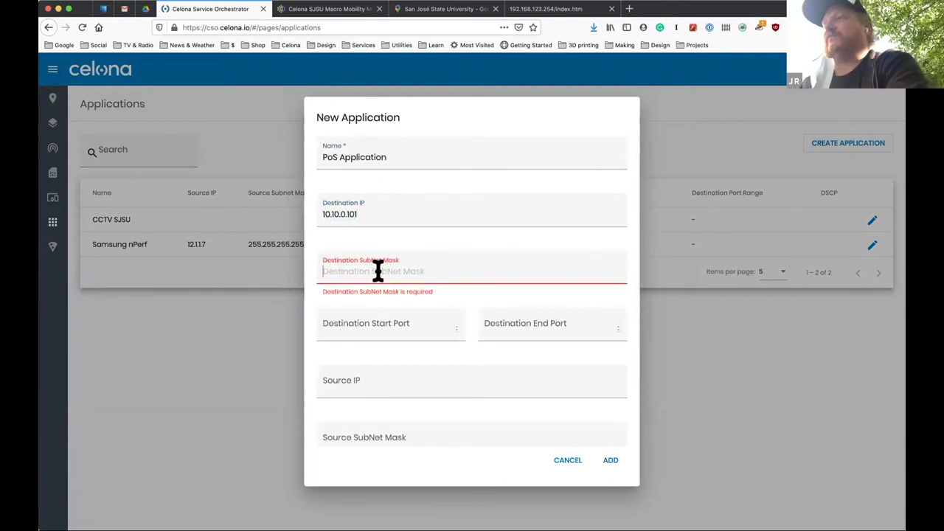
type("255")
left_click(386, 283)
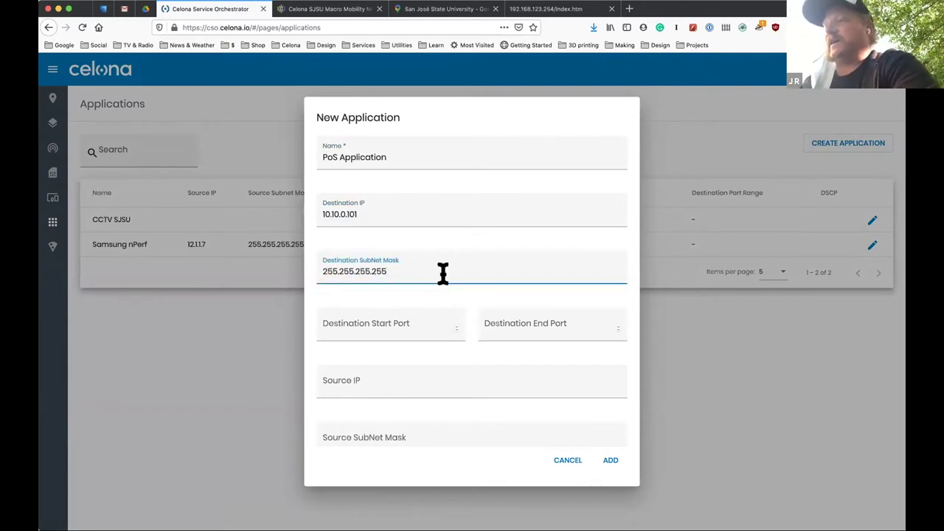
Check the New Application fields and add PoS Application to the list.
scroll(453, 272, "down", 2)
scroll(453, 270, "up", 2)
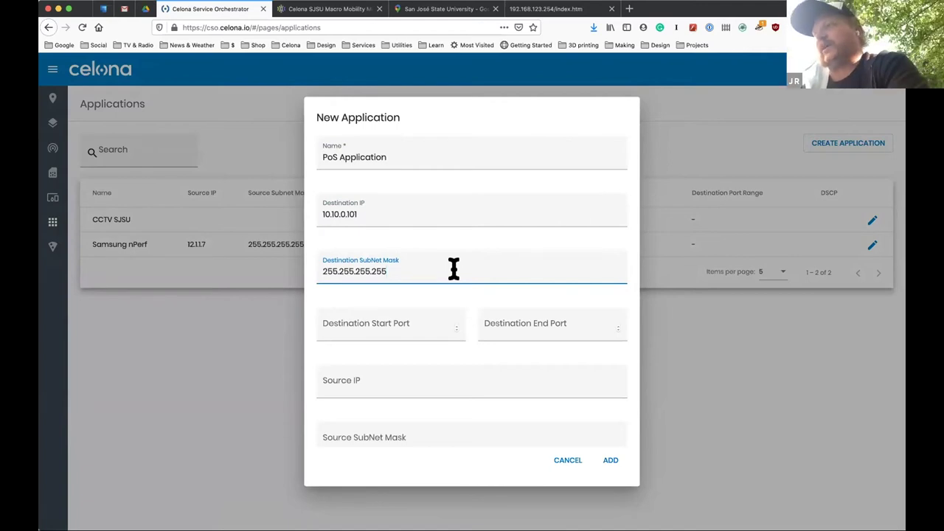
scroll(405, 367, "down", 2)
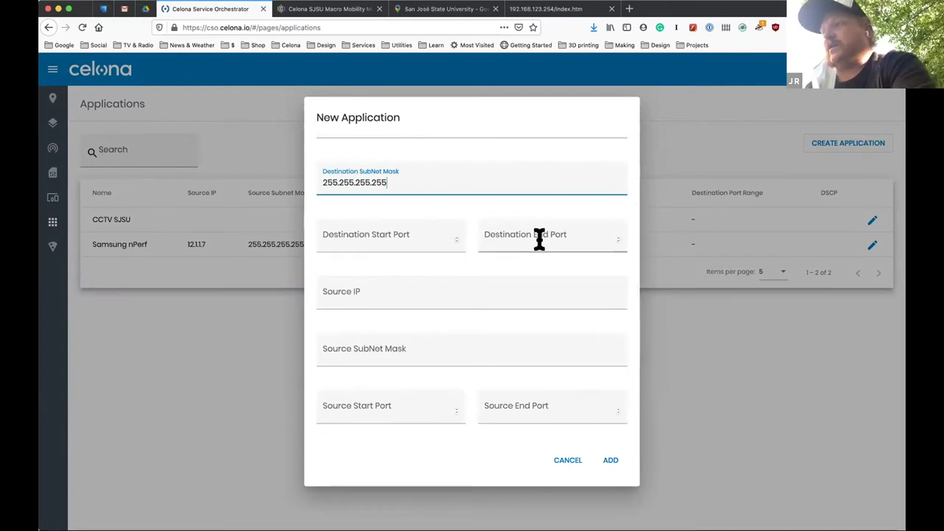
scroll(391, 347, "down", 1)
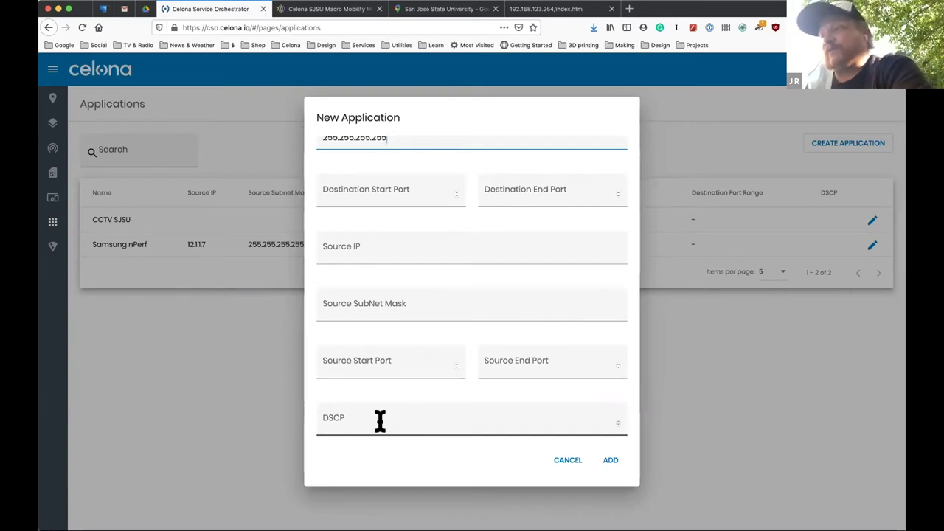
scroll(406, 320, "up", 4)
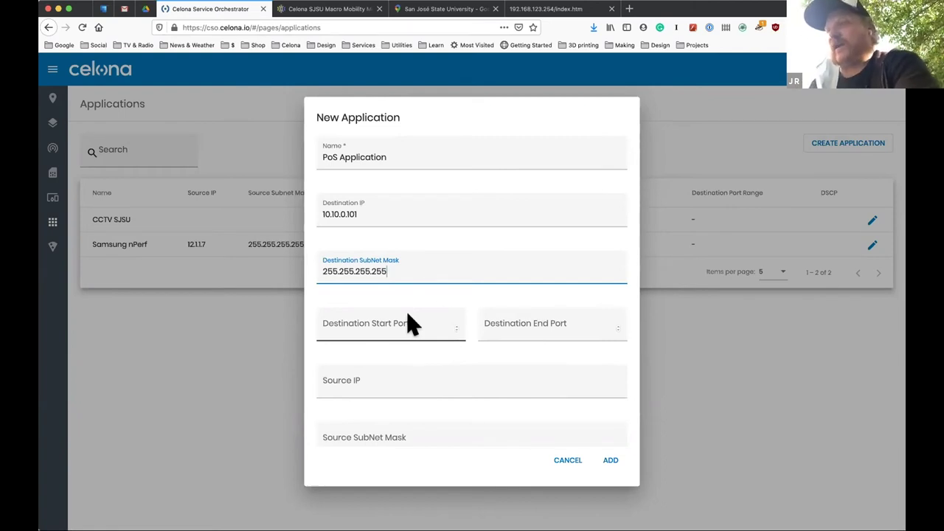
left_click(611, 461)
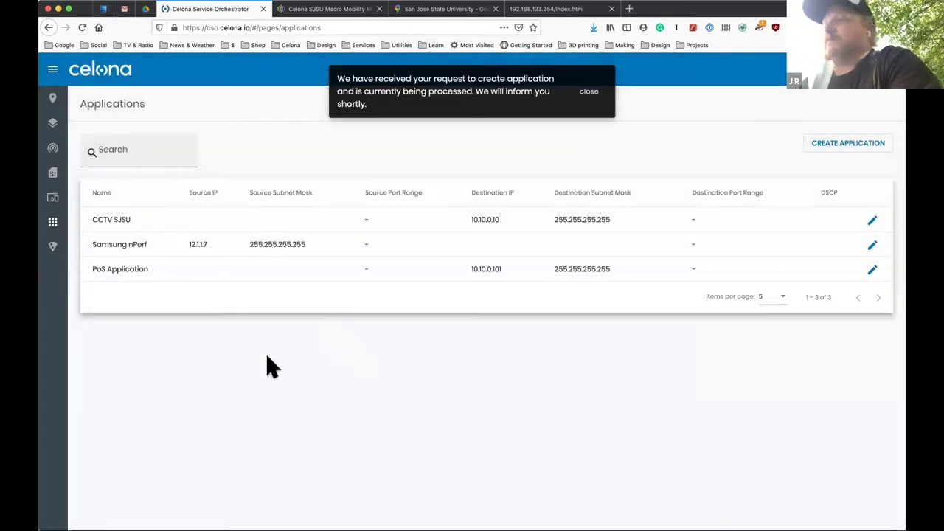
Go to the MicroSlicing page listing CCTV Slice and start creating a new slice.
mouse_move(63, 243)
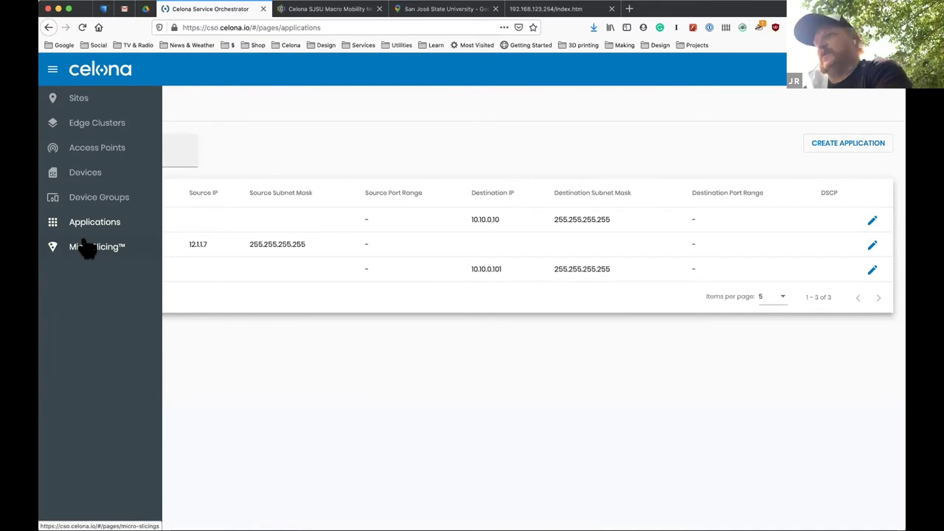
left_click(89, 248)
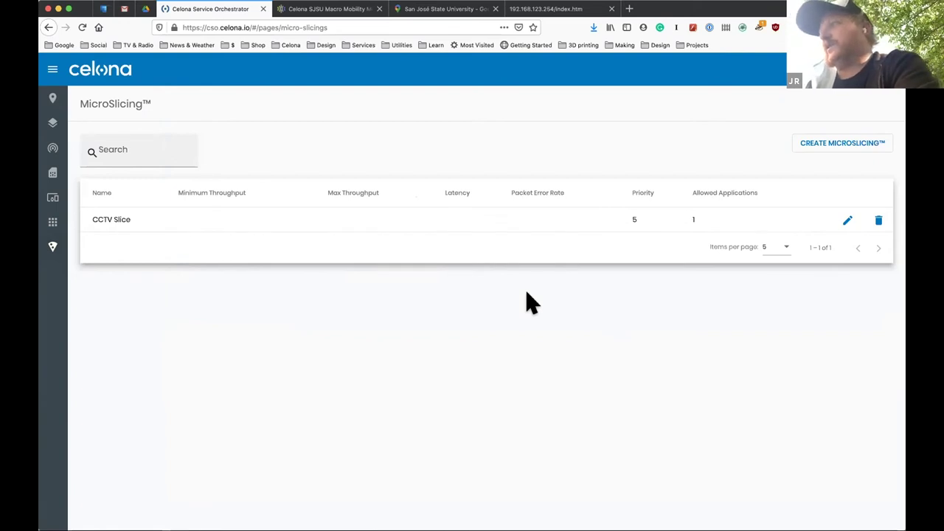
left_click(809, 147)
Name the new MicroSlicing 'Point of Sale', choose Guaranteed Bit Rate, and leave the uplink unit at Kbps.
type("P")
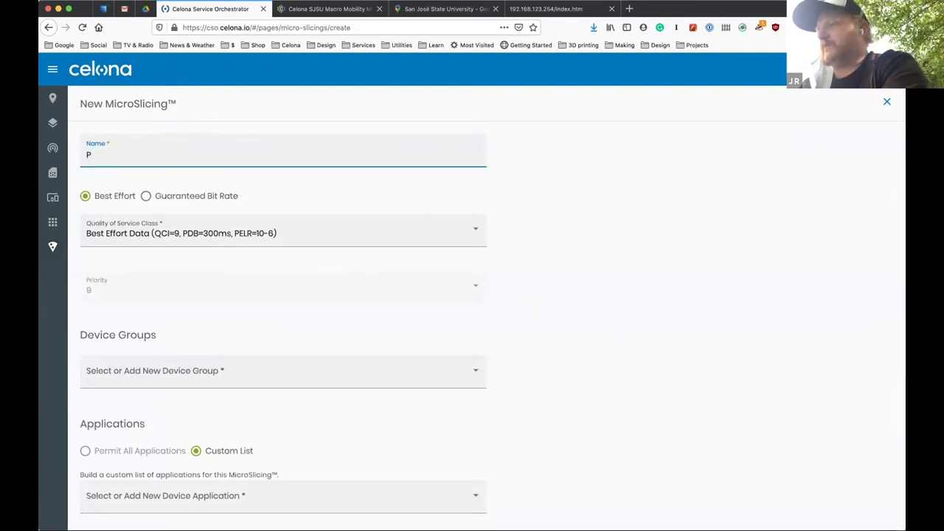
type("oint of Sale")
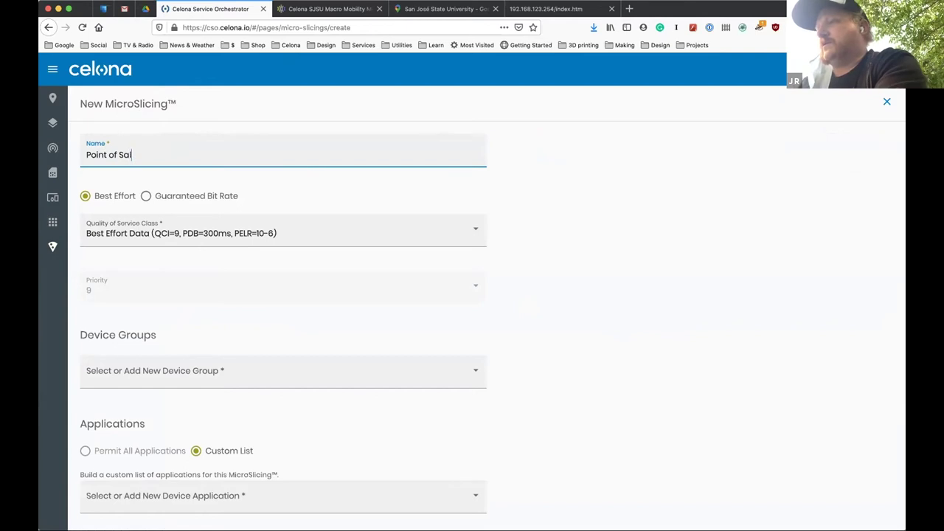
left_click(193, 198)
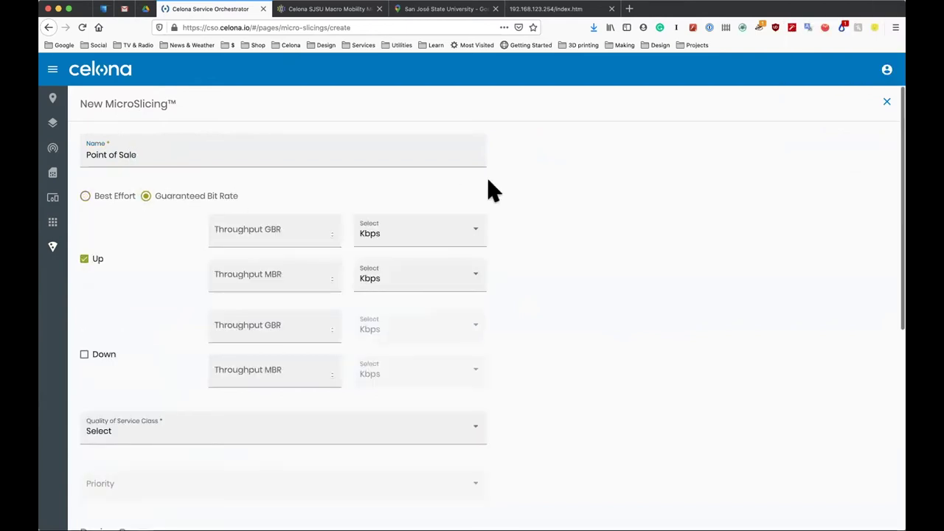
left_click(431, 231)
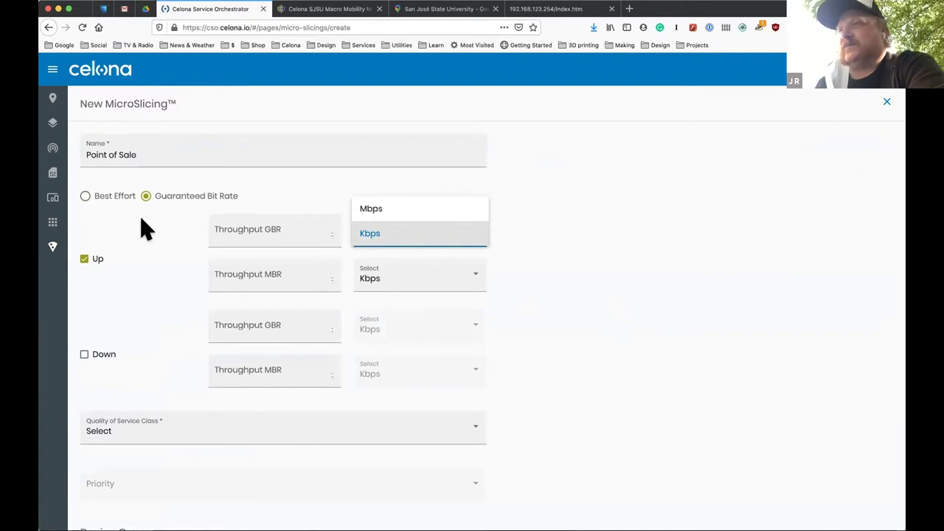
left_click(254, 228)
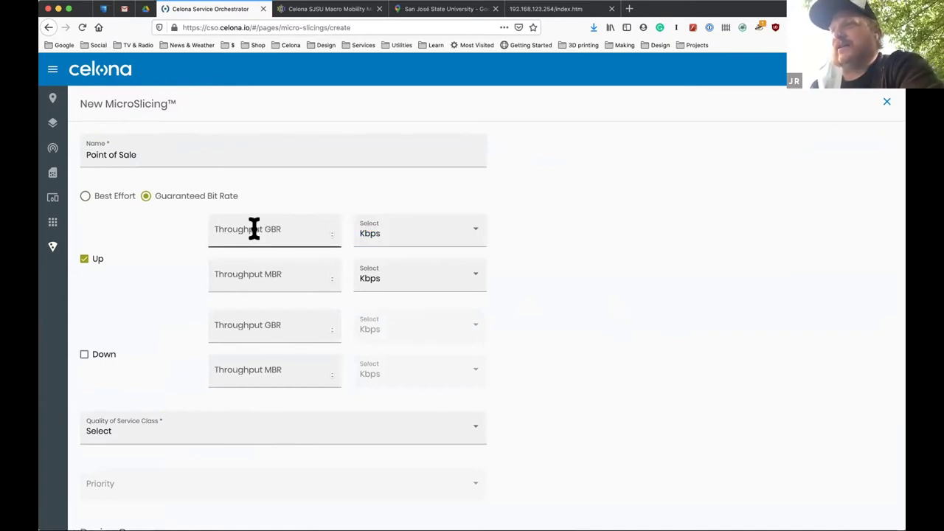
Set the uplink throughput to 1 Mbps guaranteed and 2 Mbps maximum.
left_click(254, 228)
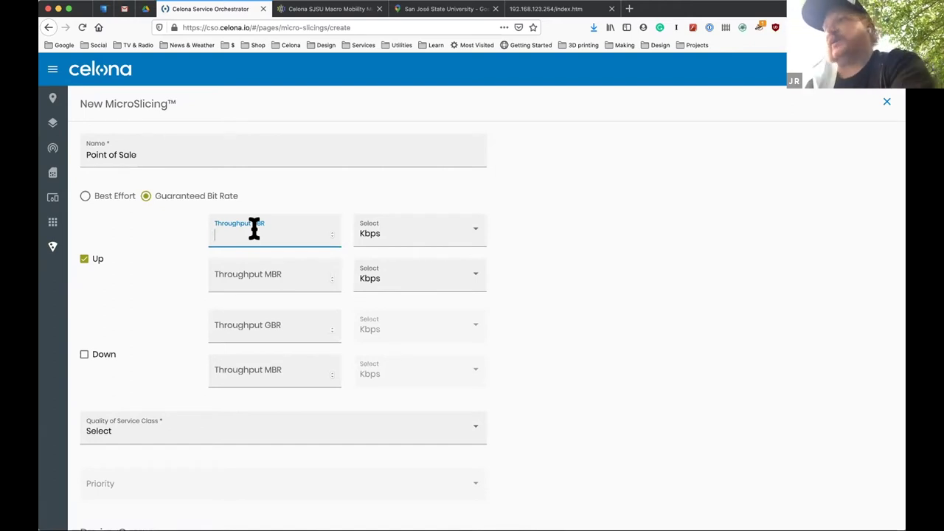
type("1")
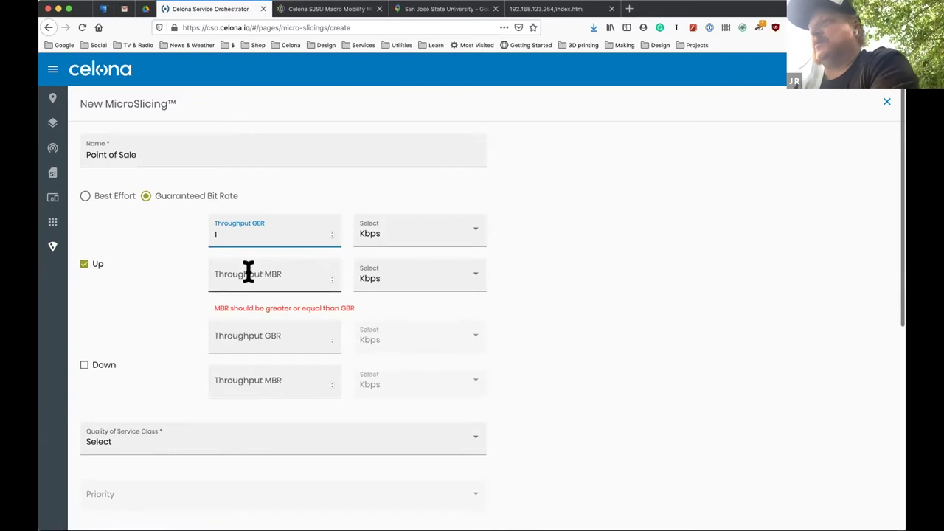
left_click(247, 270)
left_click(406, 236)
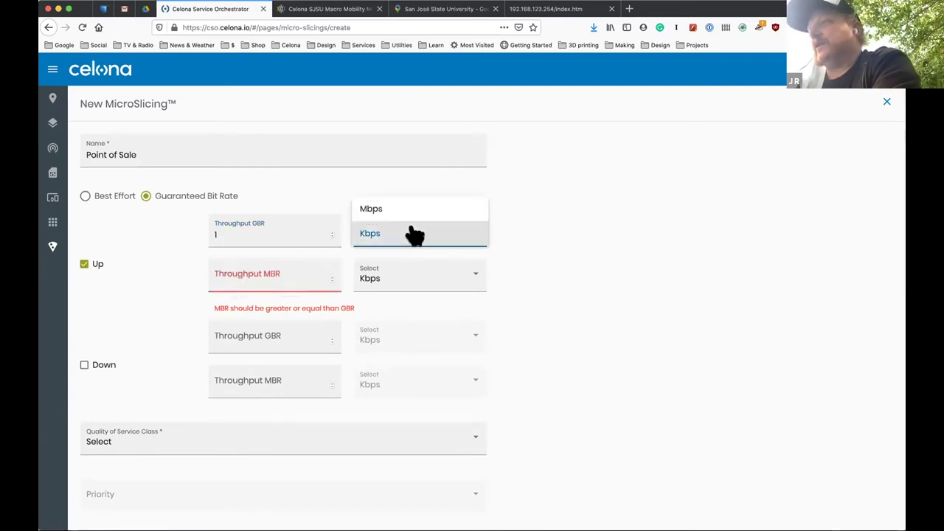
left_click(392, 213)
left_click(264, 338)
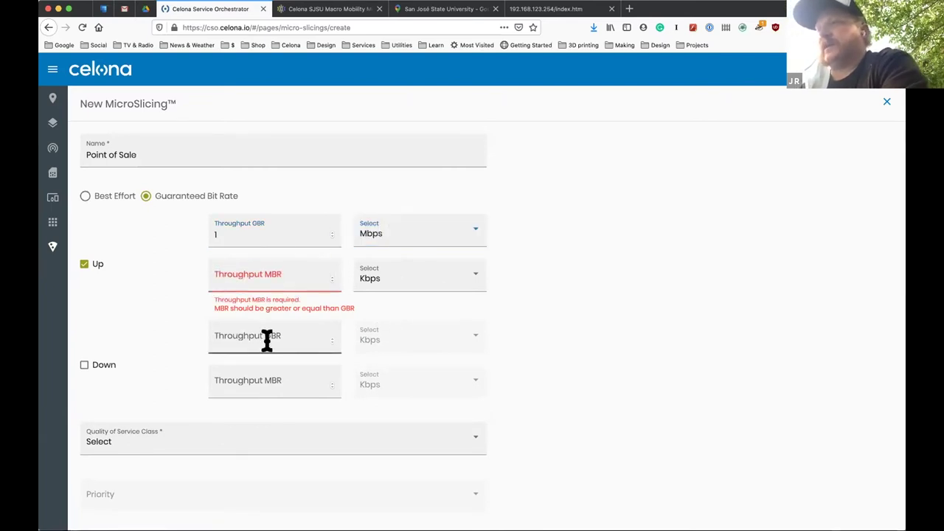
left_click(255, 273)
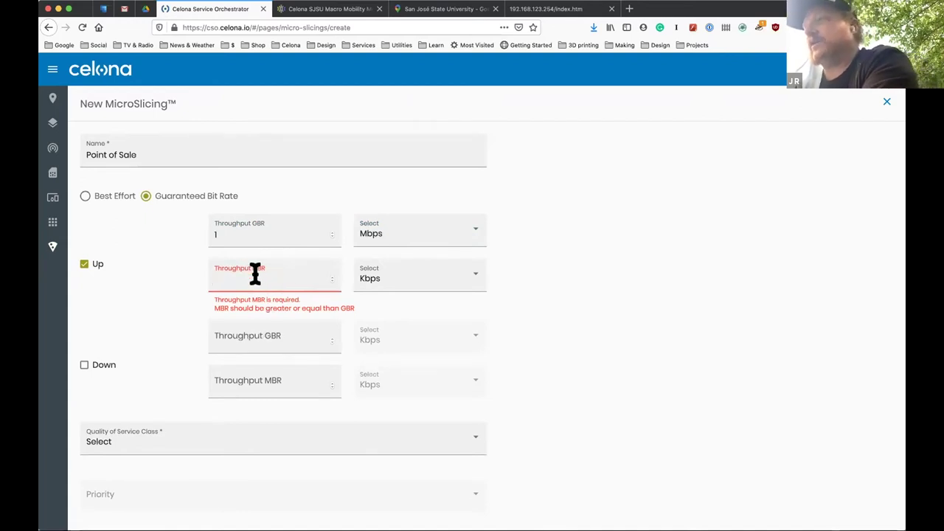
type("2")
left_click(407, 280)
left_click(402, 260)
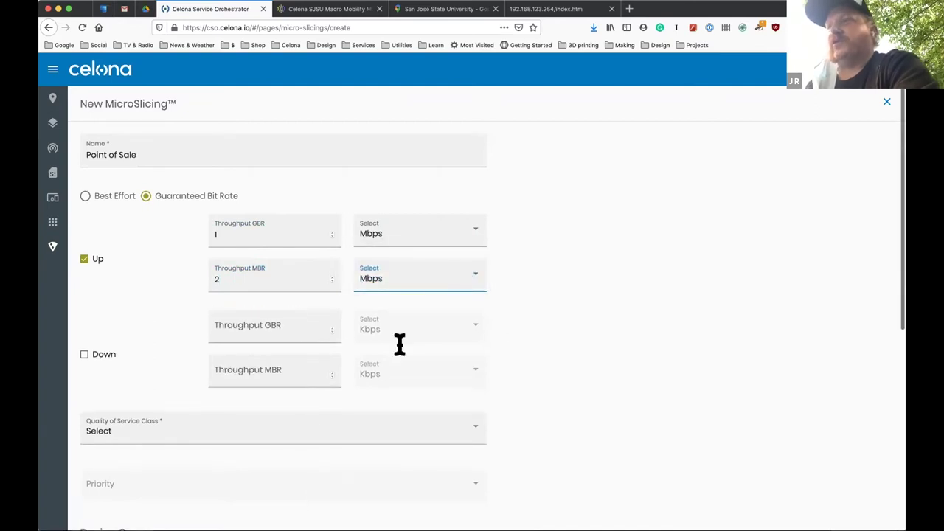
Enable downlink and set it to 1 Mbps guaranteed and 1 Mbps maximum.
left_click(84, 356)
left_click(265, 332)
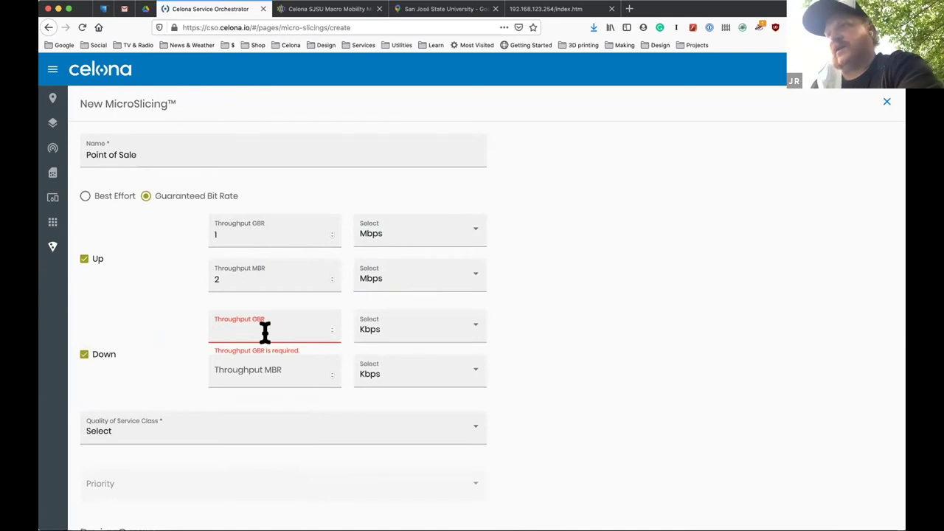
type("1")
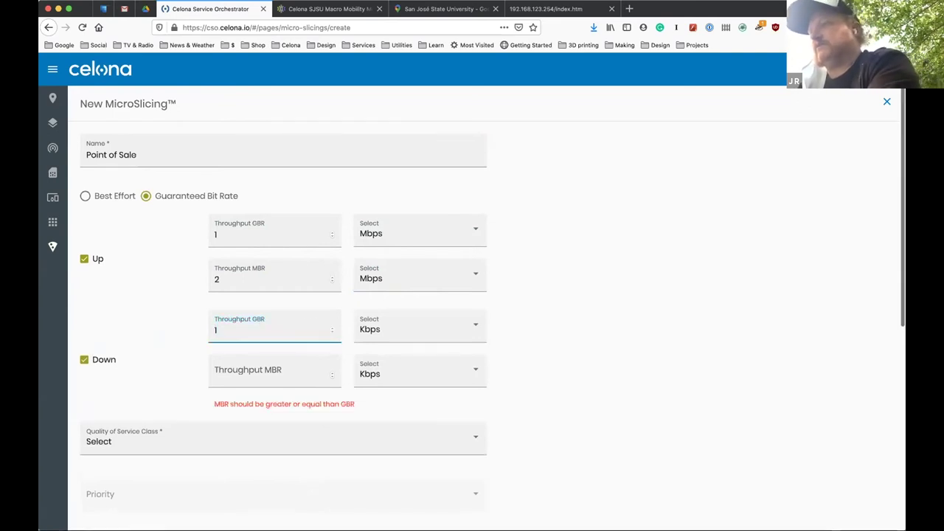
left_click(383, 329)
left_click(385, 307)
left_click(257, 372)
type("1")
left_click(391, 374)
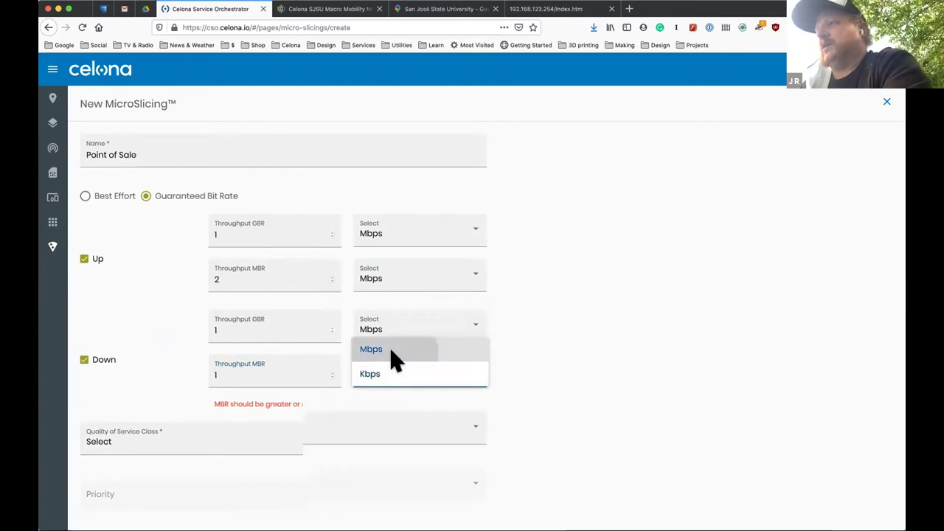
left_click(394, 351)
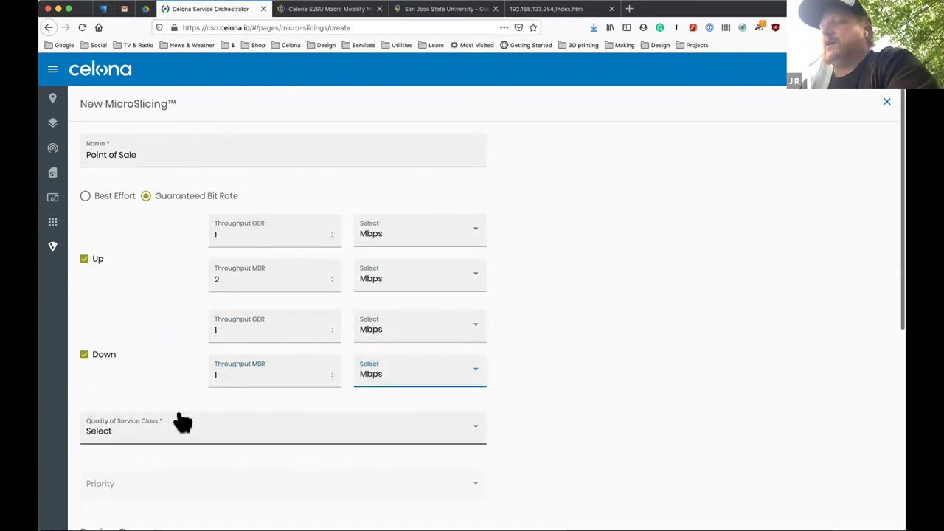
left_click(304, 431)
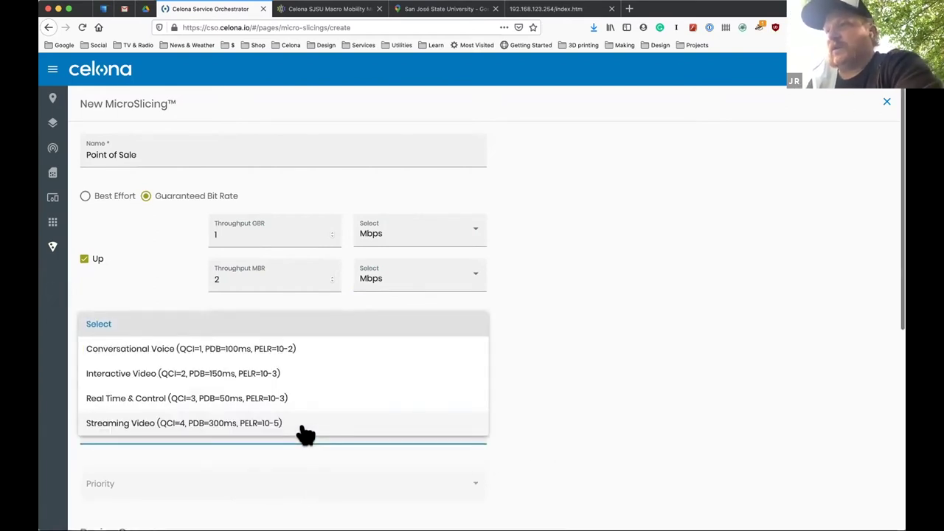
Choose Real Time & Control (QCI=3) as the service class, giving priority 3.
left_click(264, 400)
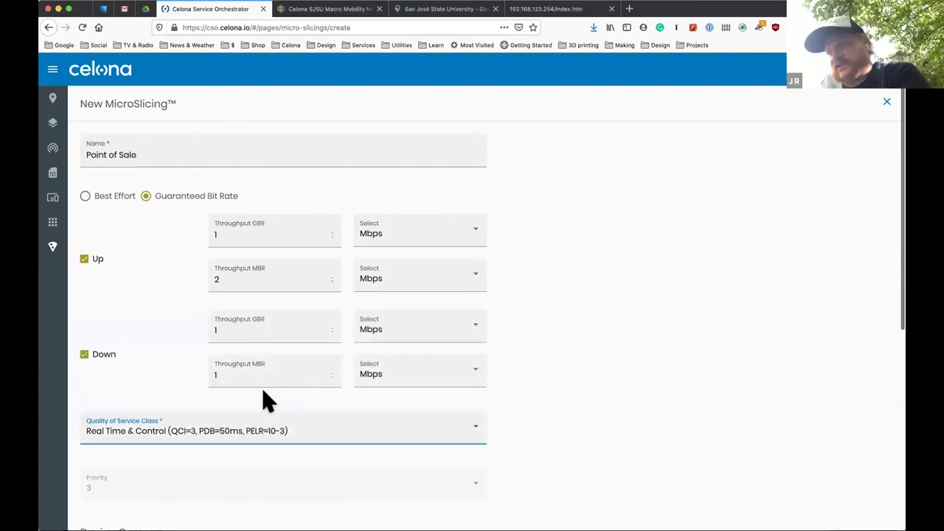
scroll(643, 397, "down", 3)
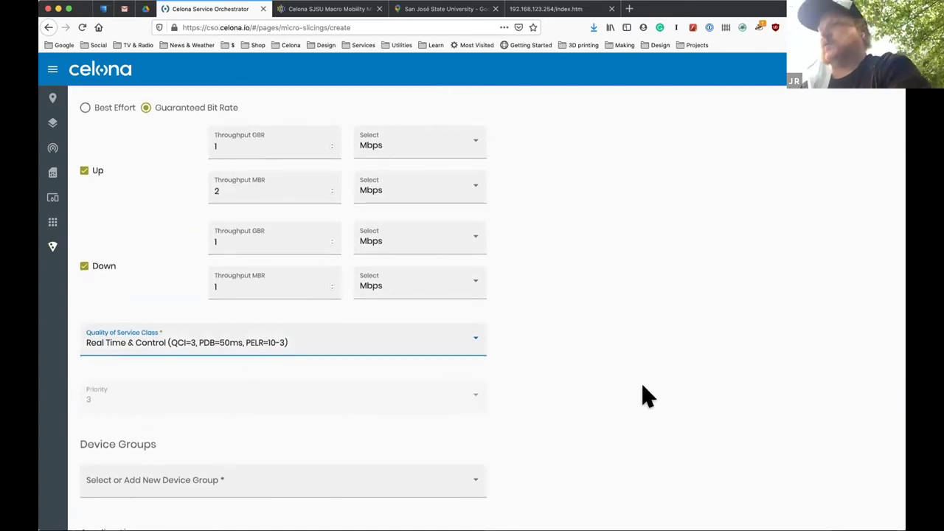
scroll(643, 397, "down", 3)
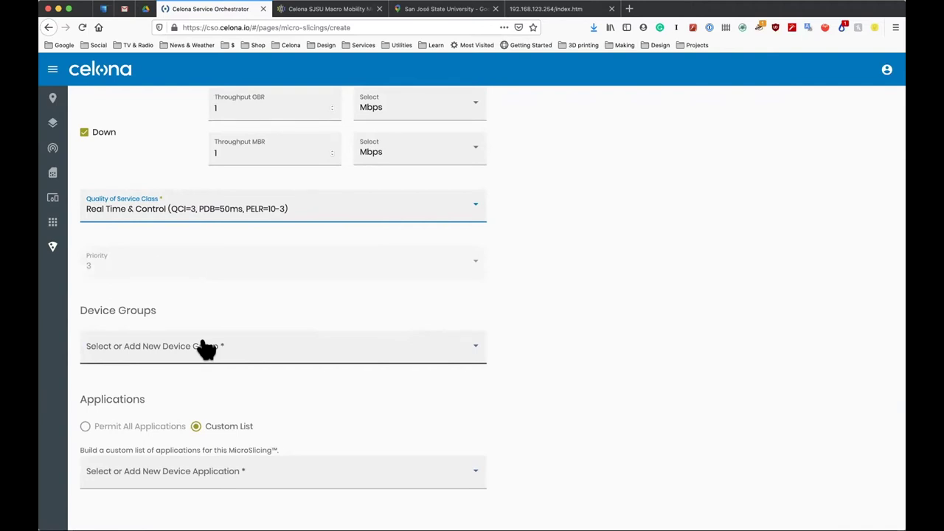
Show the Quality of Service Class list again, with Real Time & Control still selected.
left_click(392, 208)
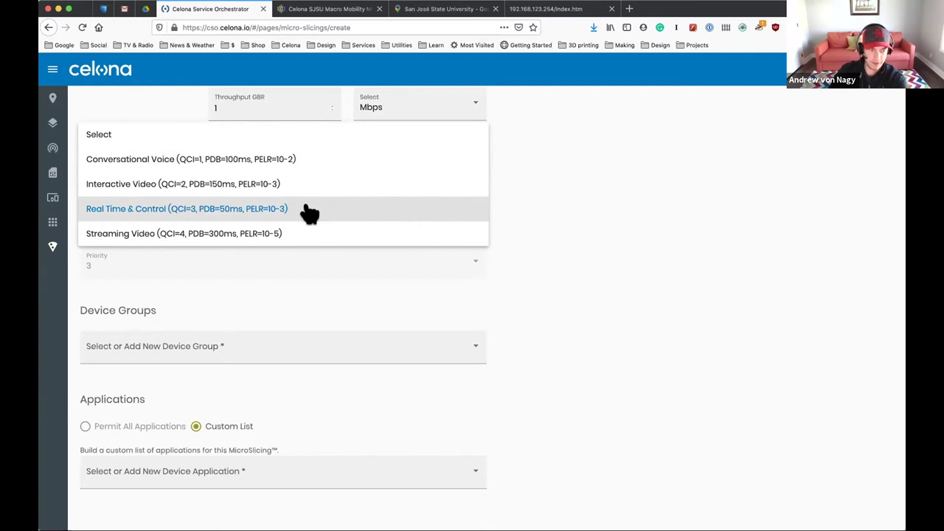
Change the slice from Guaranteed Bit Rate to Best Effort, defaulting to Best Effort Data (QCI=9).
left_click(628, 184)
scroll(628, 183, "up", 2)
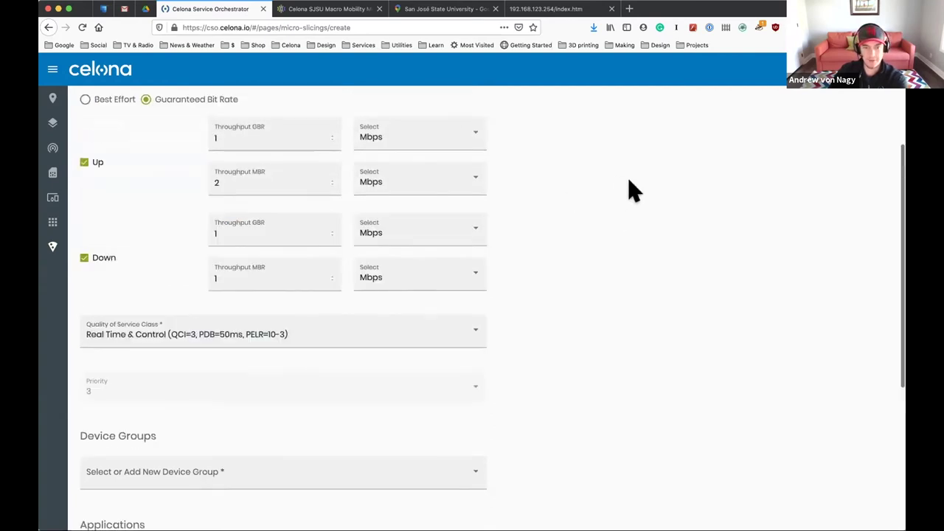
left_click(86, 145)
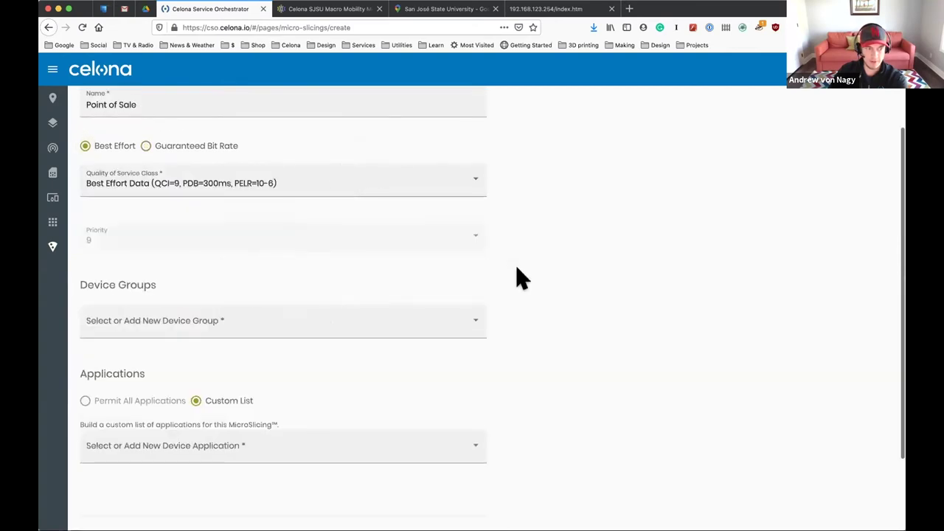
scroll(574, 320, "down", 2)
scroll(574, 320, "up", 2)
left_click(349, 155)
left_click(349, 155)
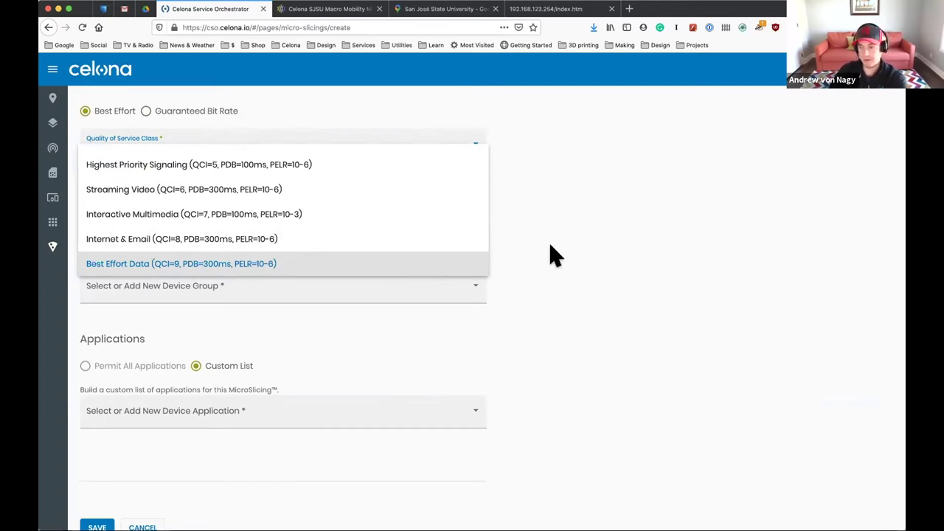
Set the service class to Highest Priority Signaling (QCI=5), priority 1.
left_click(246, 165)
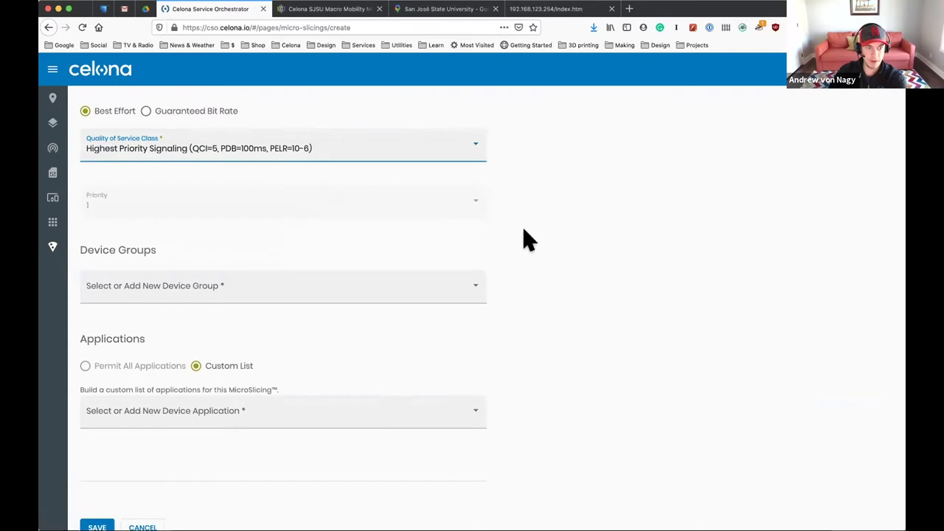
scroll(526, 259, "up", 2)
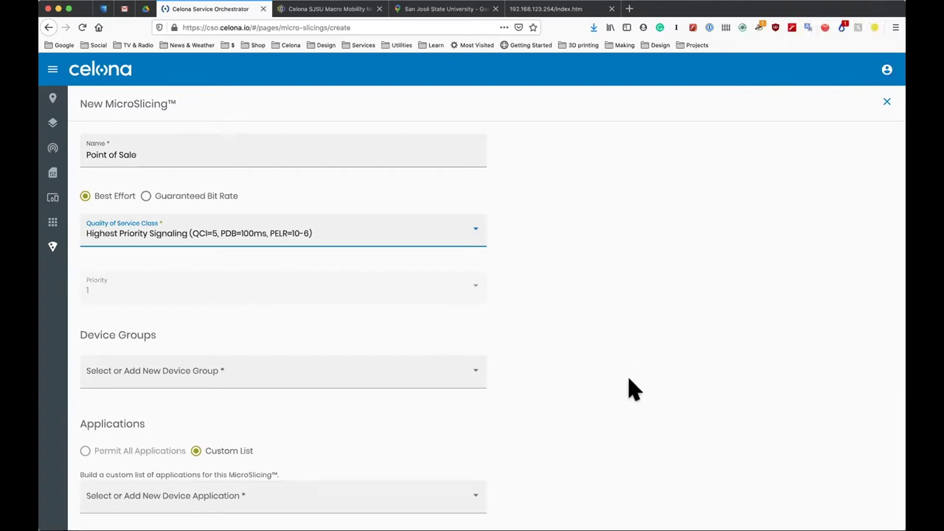
scroll(566, 352, "down", 1)
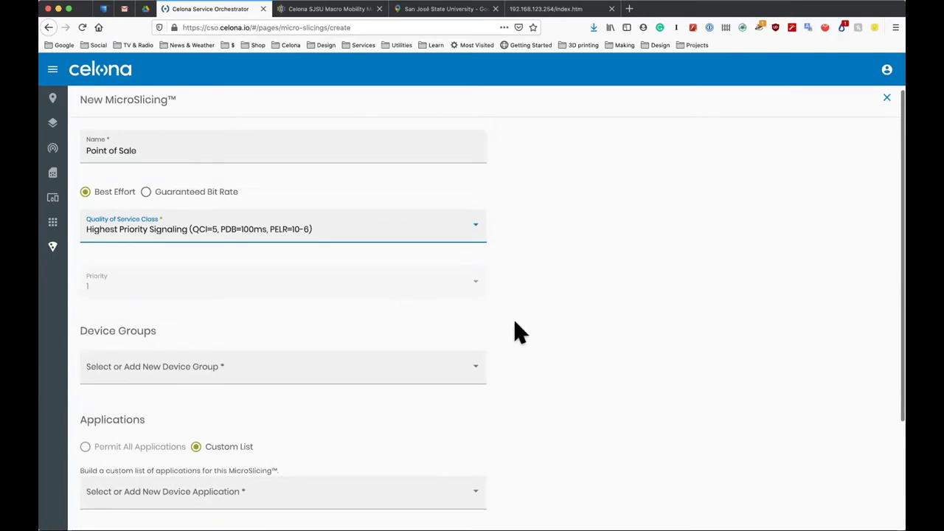
left_click(342, 369)
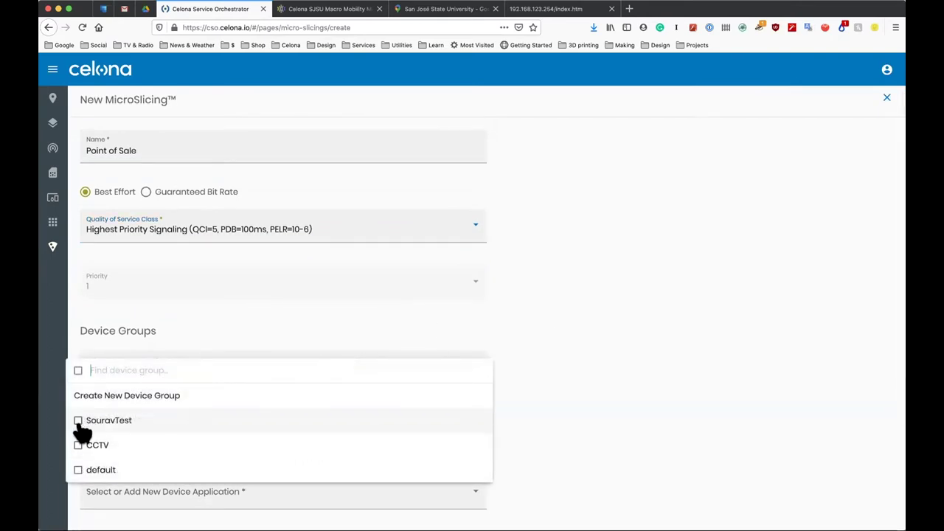
Add the 'default' device group to the Point of Sale slice.
left_click(78, 470)
left_click(588, 424)
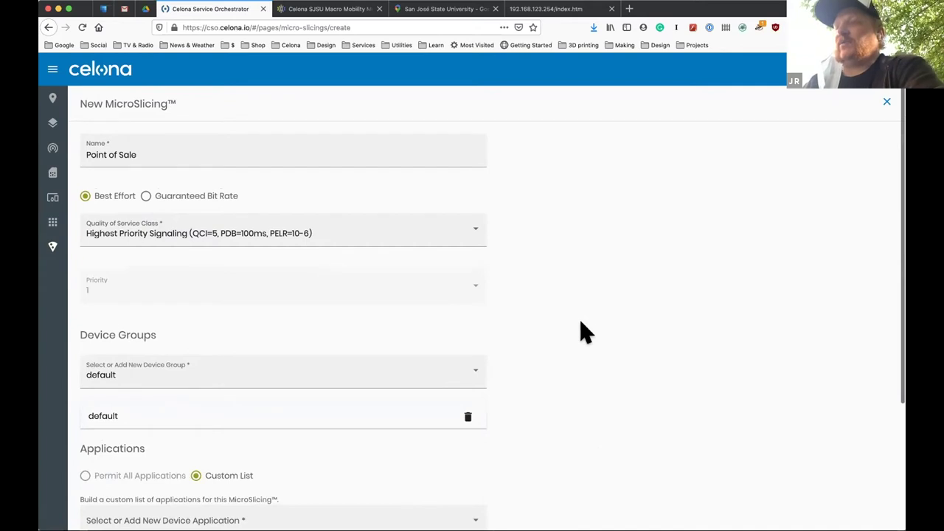
scroll(582, 331, "down", 3)
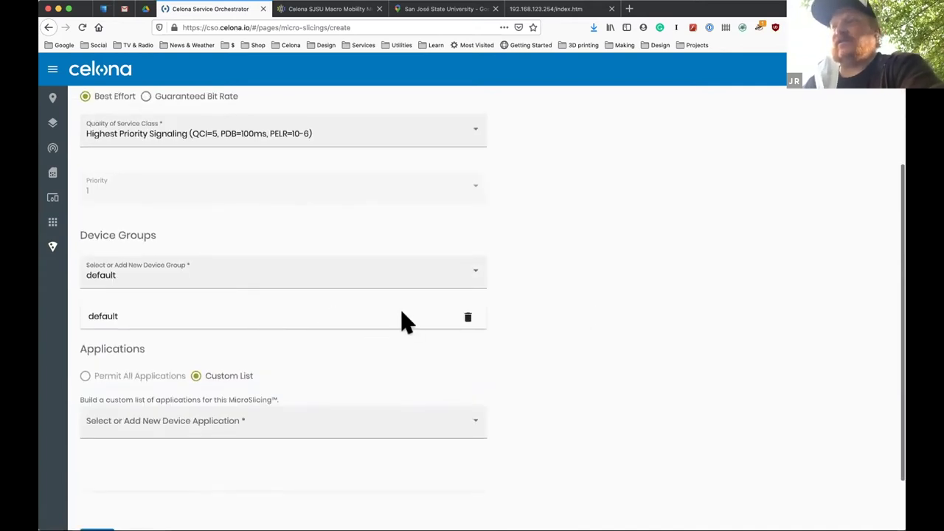
scroll(491, 315, "up", 2)
scroll(494, 317, "up", 1)
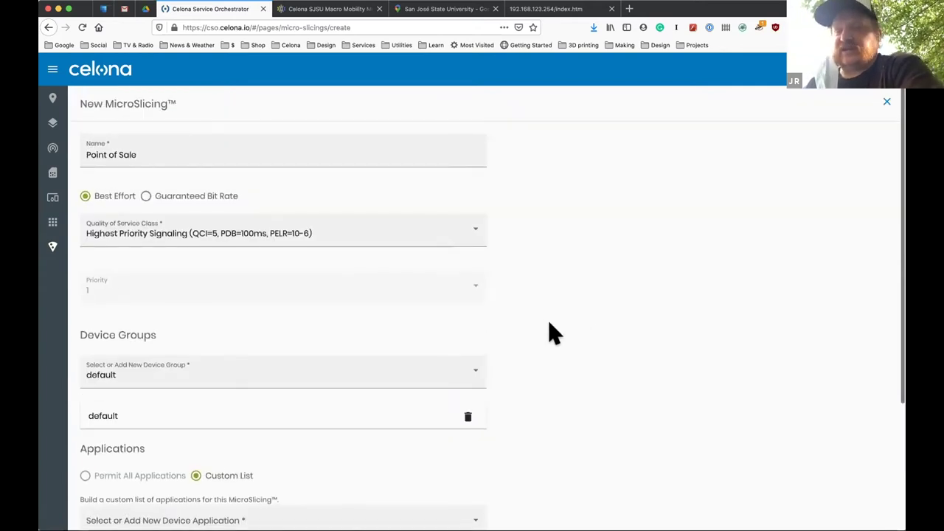
scroll(549, 325, "down", 1)
scroll(549, 323, "up", 1)
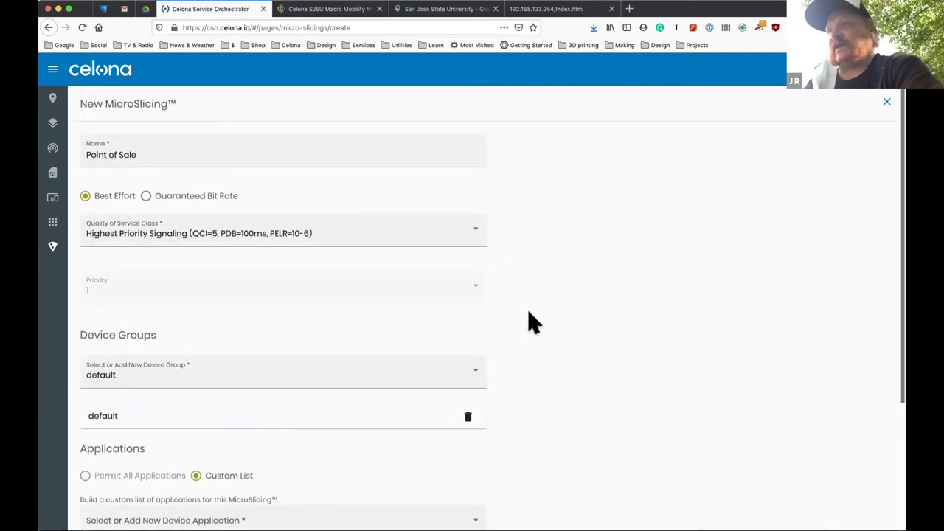
scroll(543, 325, "down", 4)
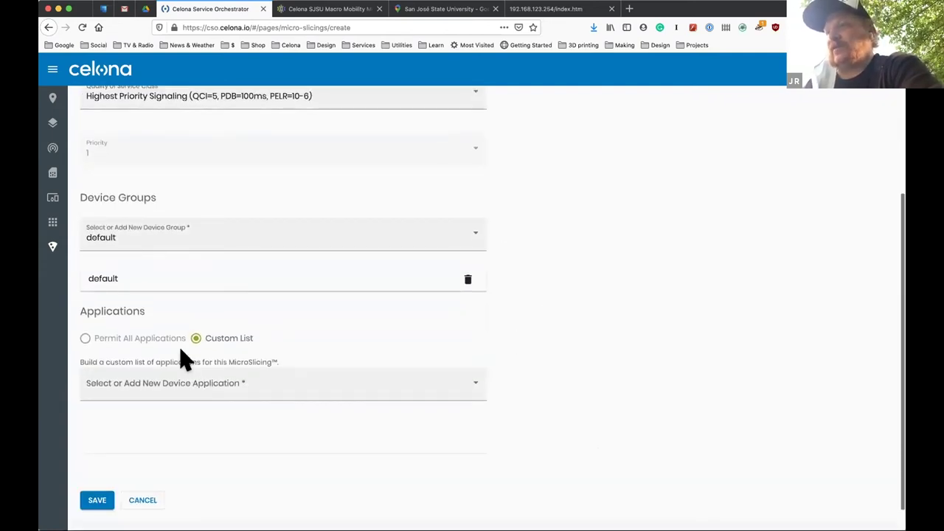
Add PoS Application to the custom application list and save the slice.
left_click(249, 384)
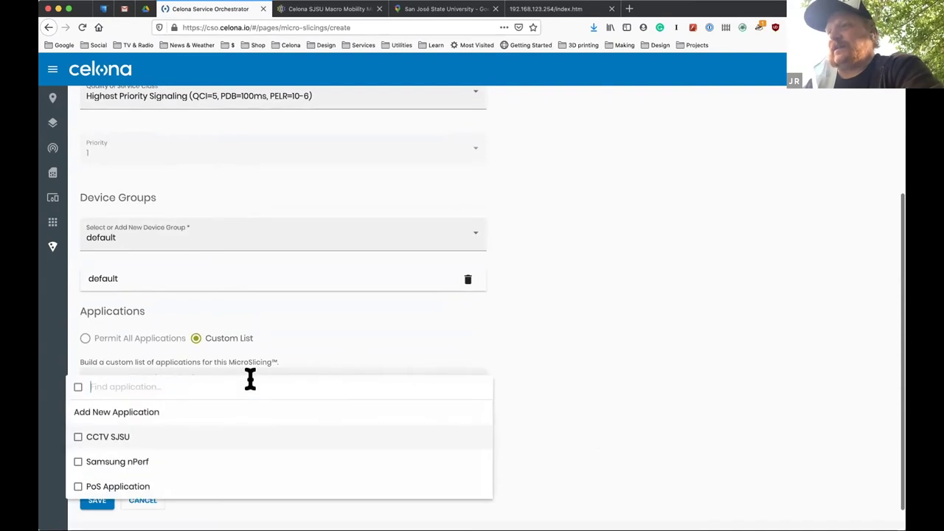
left_click(77, 486)
left_click(627, 409)
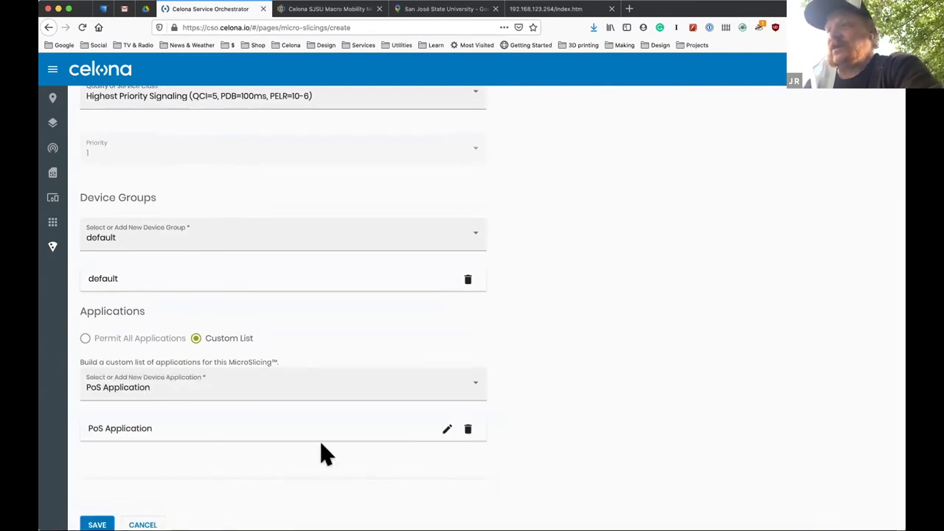
scroll(281, 455, "down", 2)
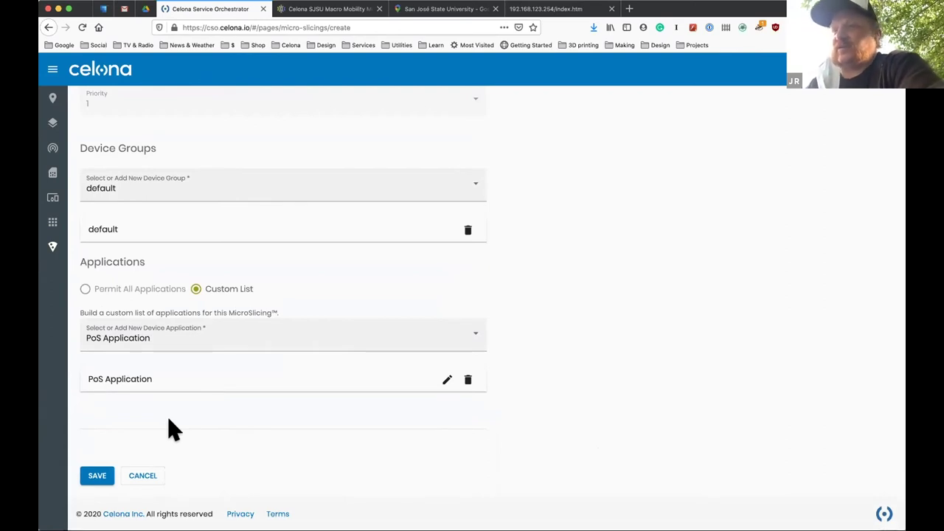
left_click(85, 474)
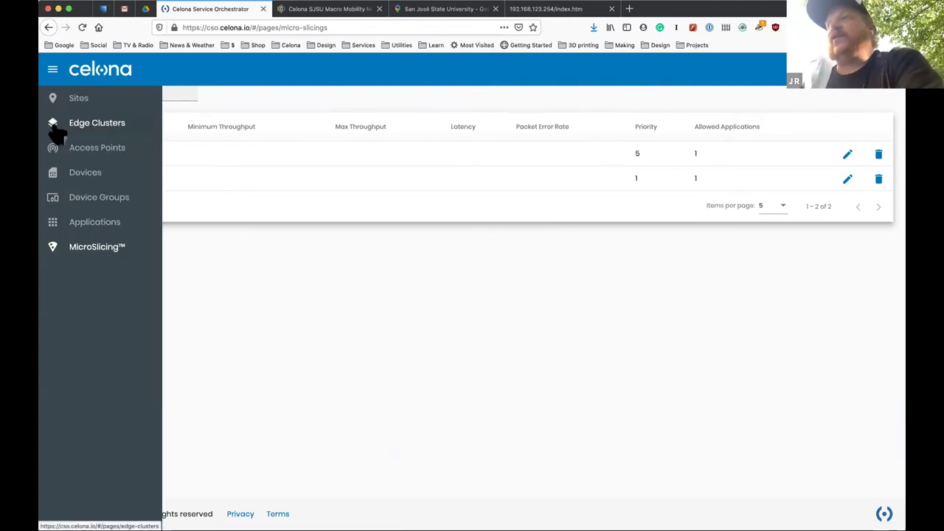
Go to the SJSU edge cluster under Edge Clusters and open the Add IP Domain form.
left_click(59, 132)
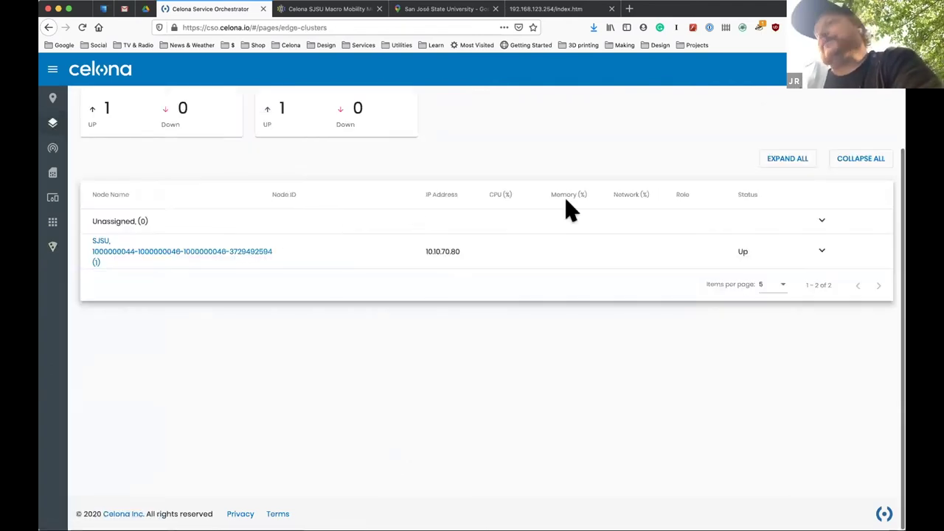
left_click(181, 257)
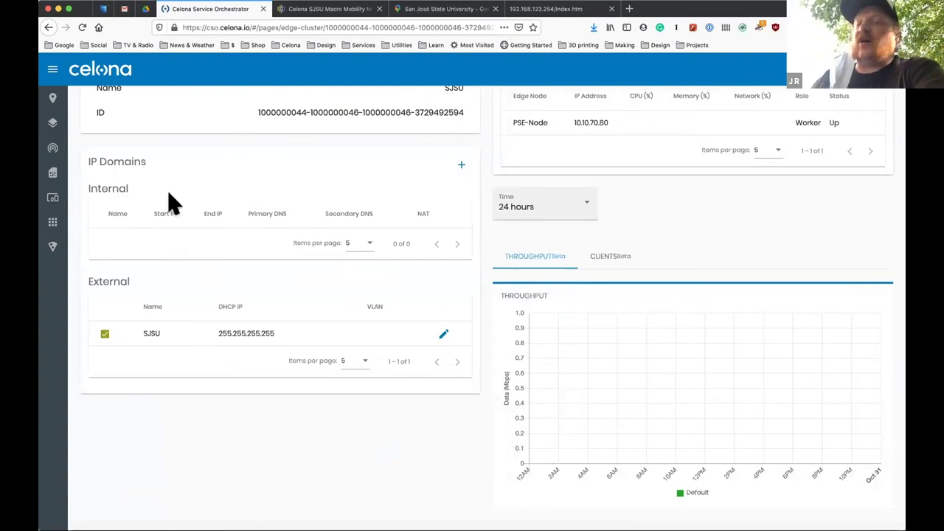
left_click(461, 170)
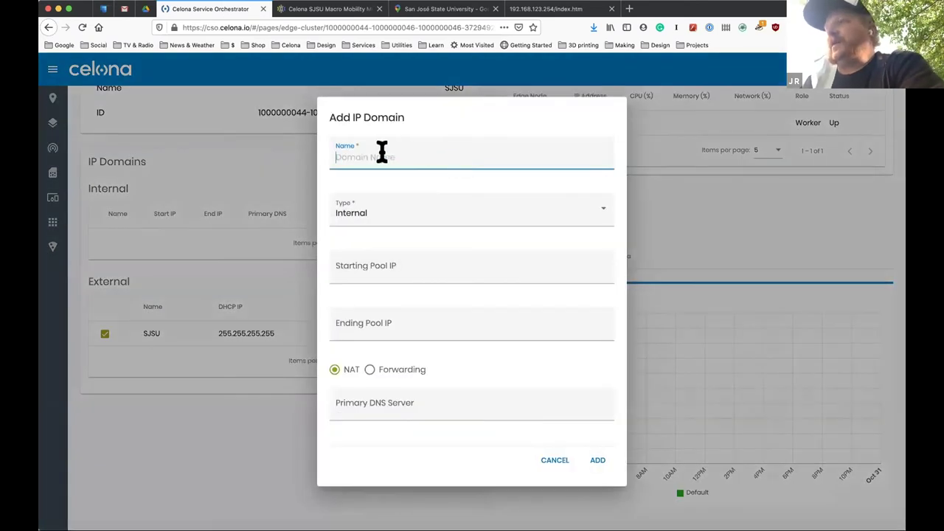
Add IP domain 'PoS' of type External with DHCP server 10.10.0.101 and VLAN 101.
left_click(363, 155)
type("PoS")
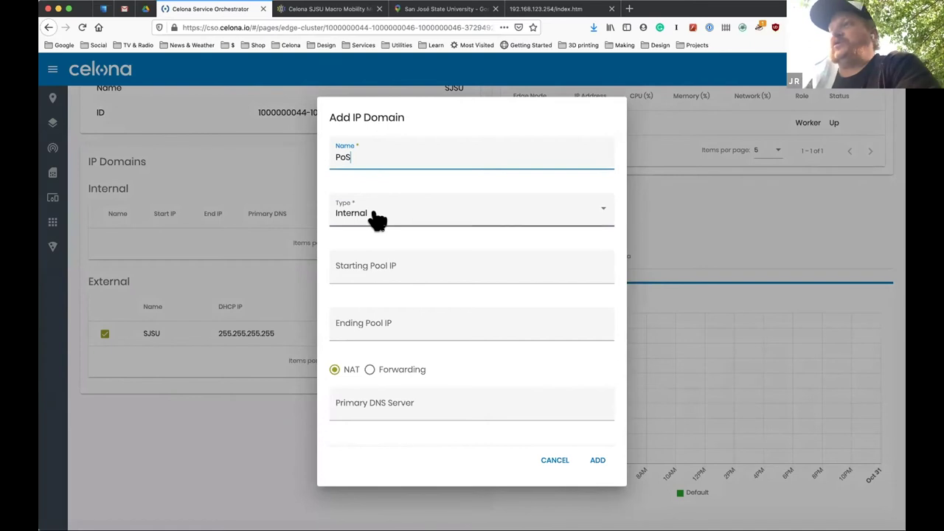
left_click(376, 219)
left_click(365, 239)
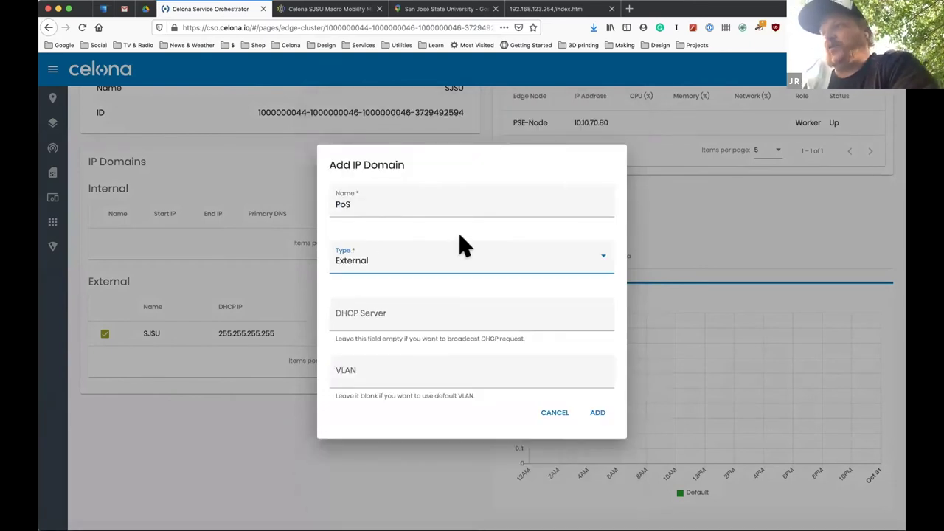
left_click(350, 316)
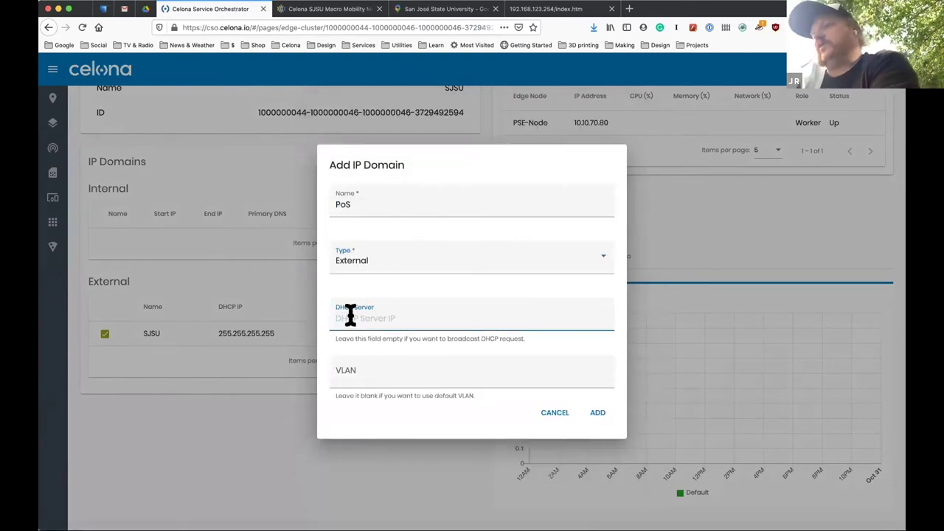
type("10.10.0.101")
left_click(372, 366)
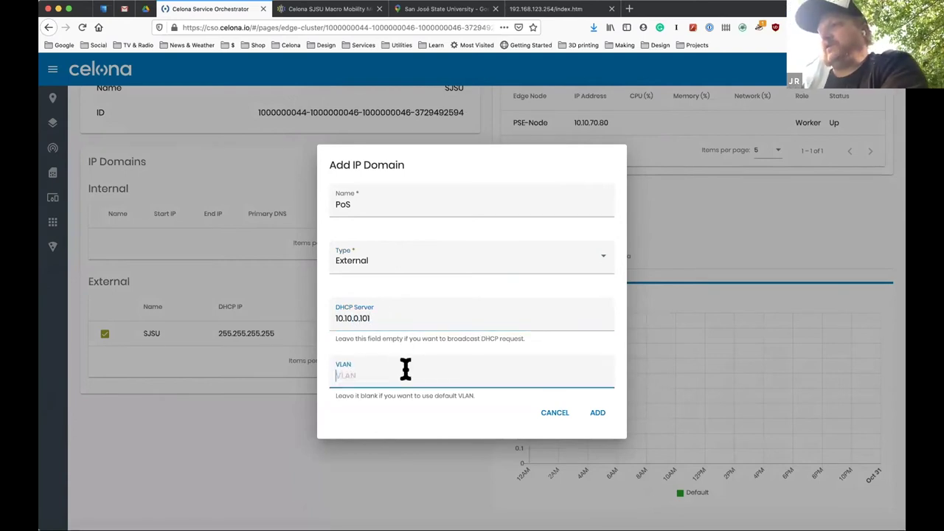
type("101")
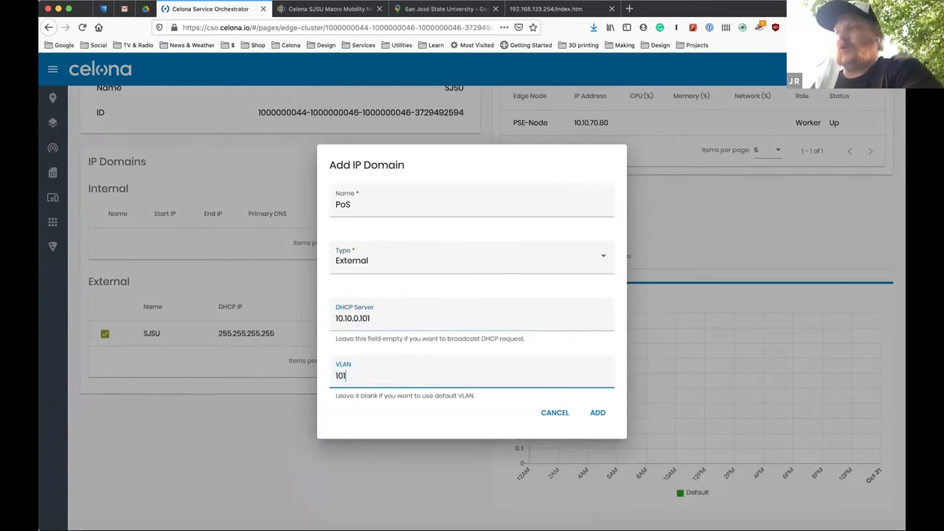
left_click(599, 414)
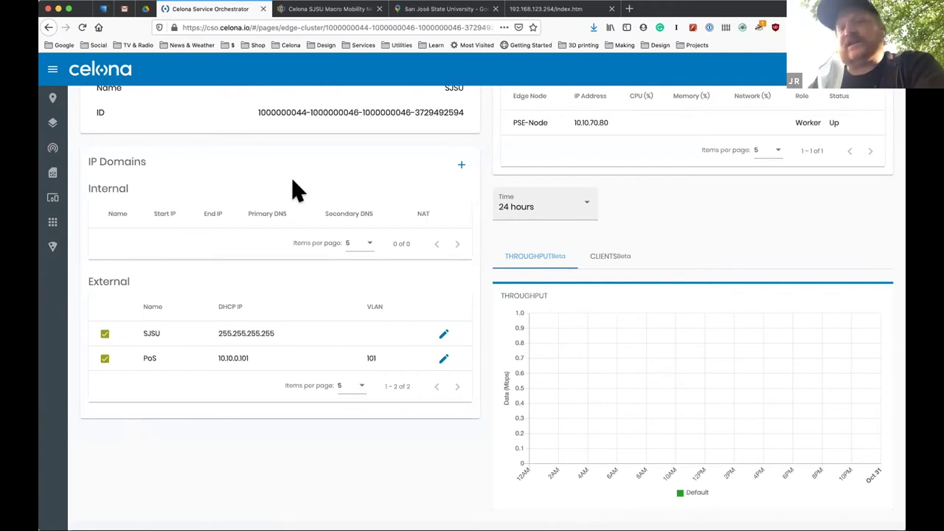
scroll(273, 186, "up", 3)
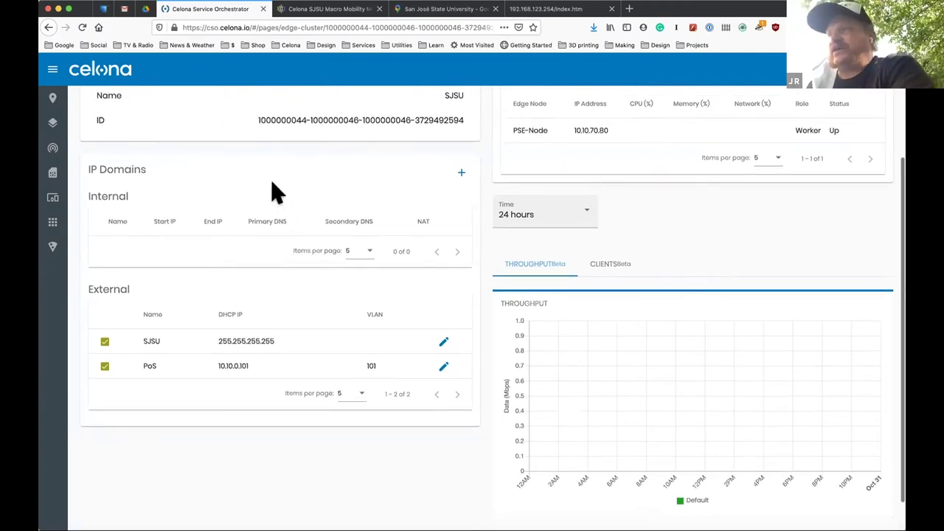
scroll(273, 184, "up", 1)
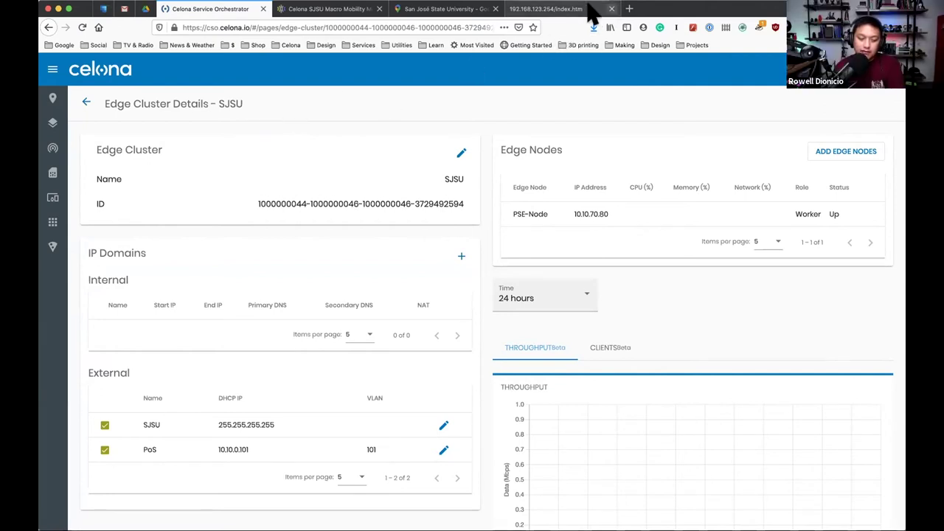
Log in to the router at 192.168.123.254 and view the WAN & Uplink 3G/4G modem status.
left_click(562, 10)
left_click(418, 191)
type("admin")
key("Tab")
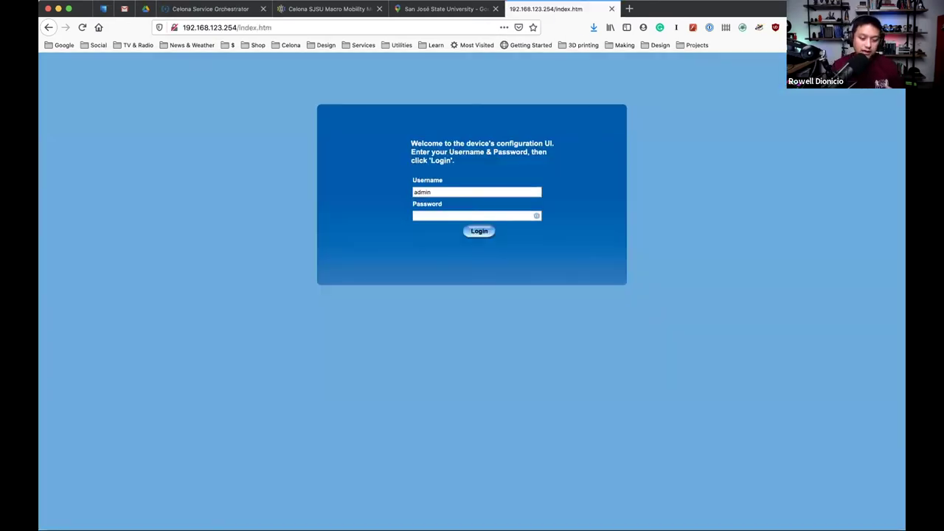
type("****")
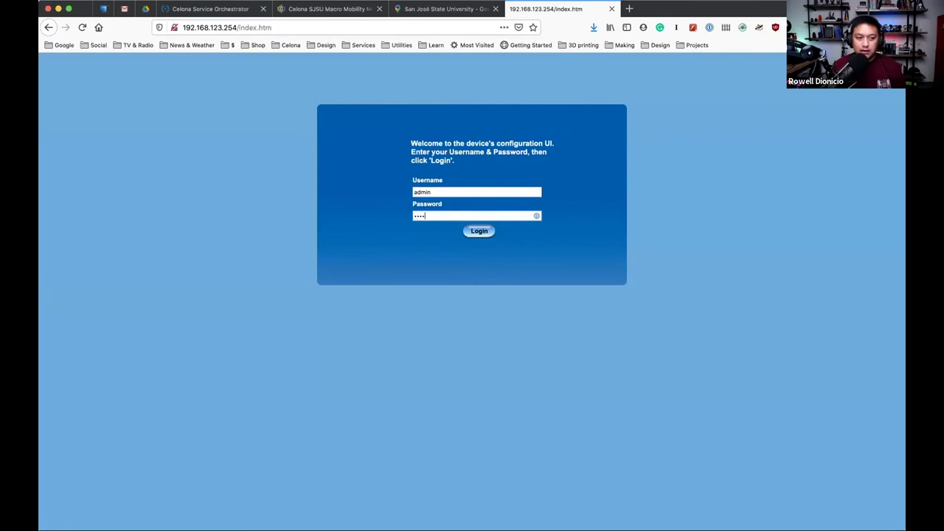
type("**")
key("Return")
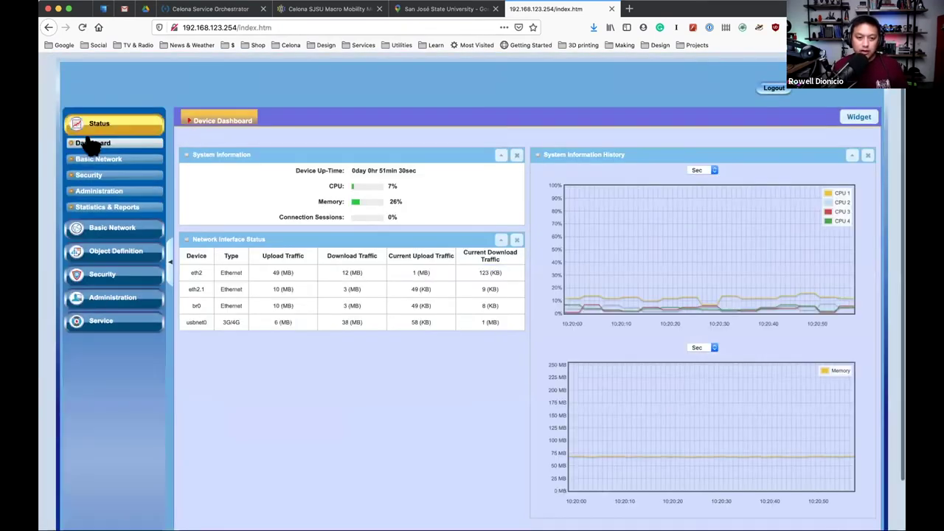
left_click(118, 159)
left_click(113, 172)
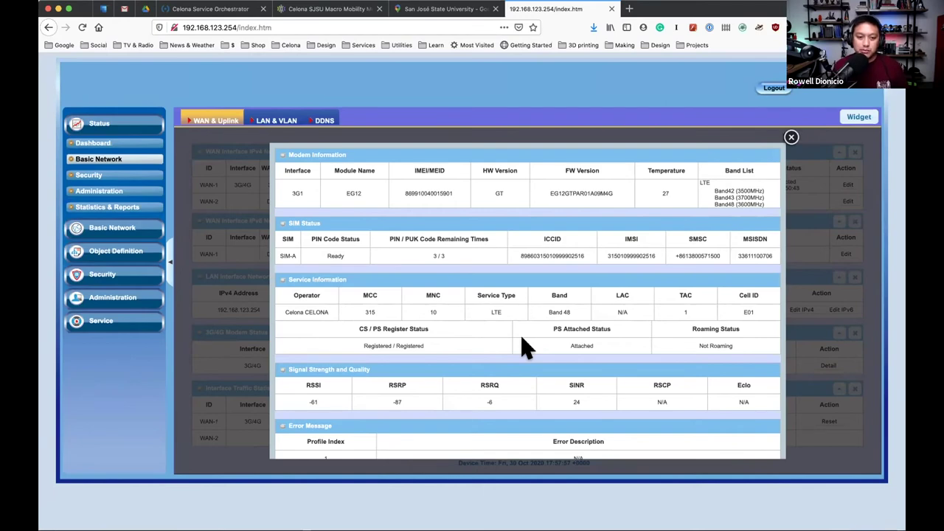
Load nperf in a new browser tab and launch its speed test against a San Jose server.
left_click(629, 9)
type("np4")
key("BackSpace")
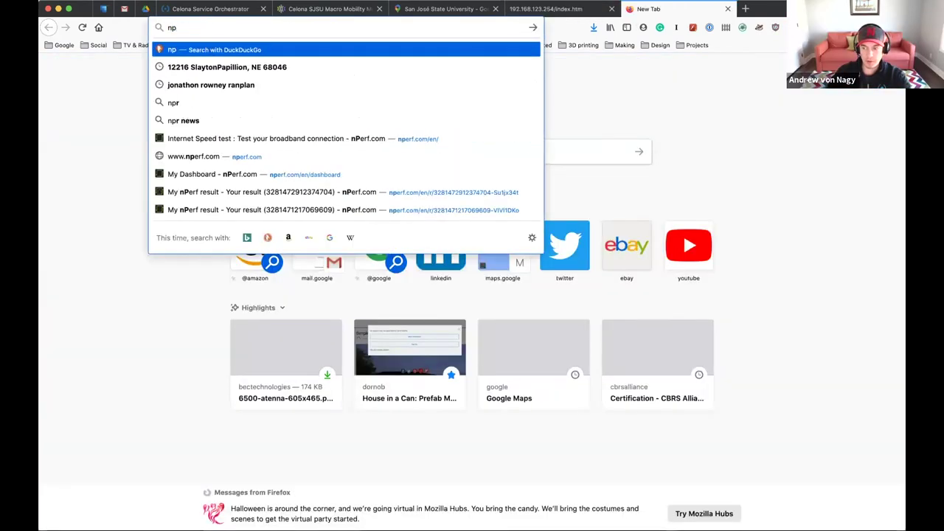
type("erf.com/")
key("Return")
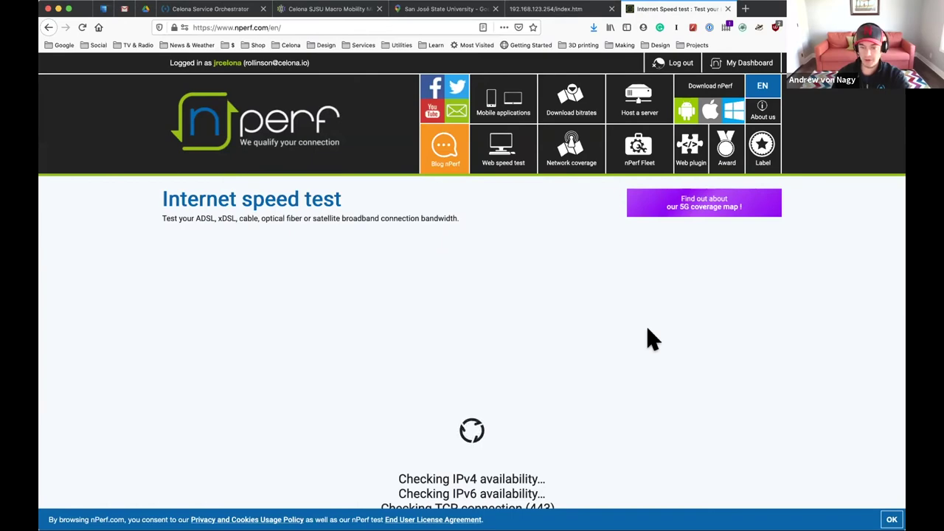
scroll(649, 337, "down", 2)
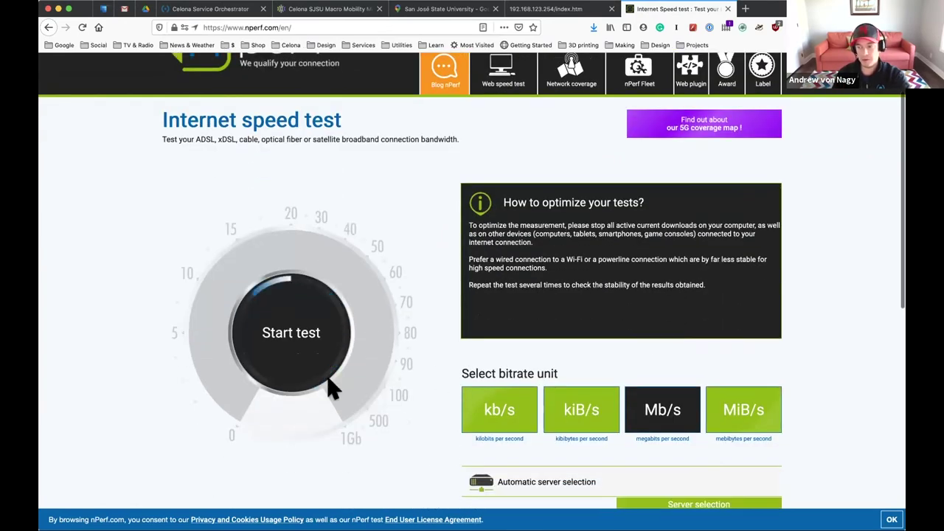
left_click(295, 357)
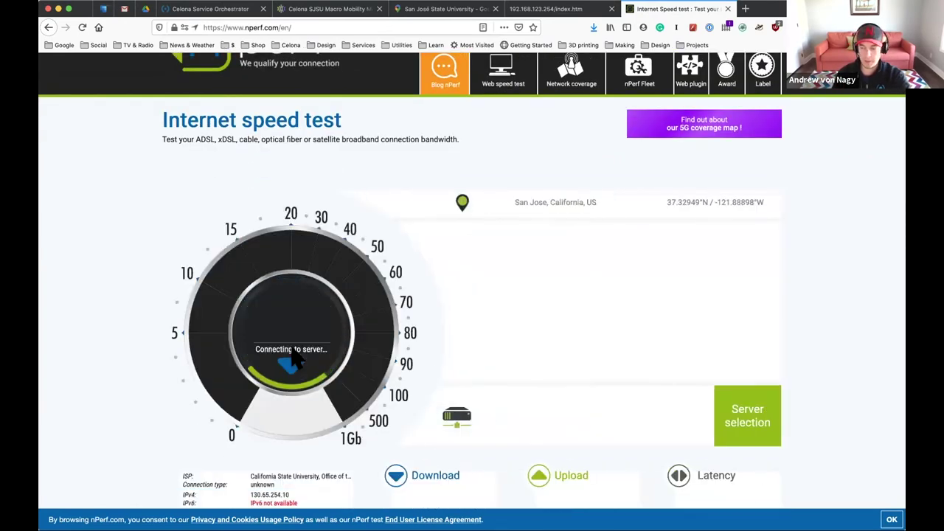